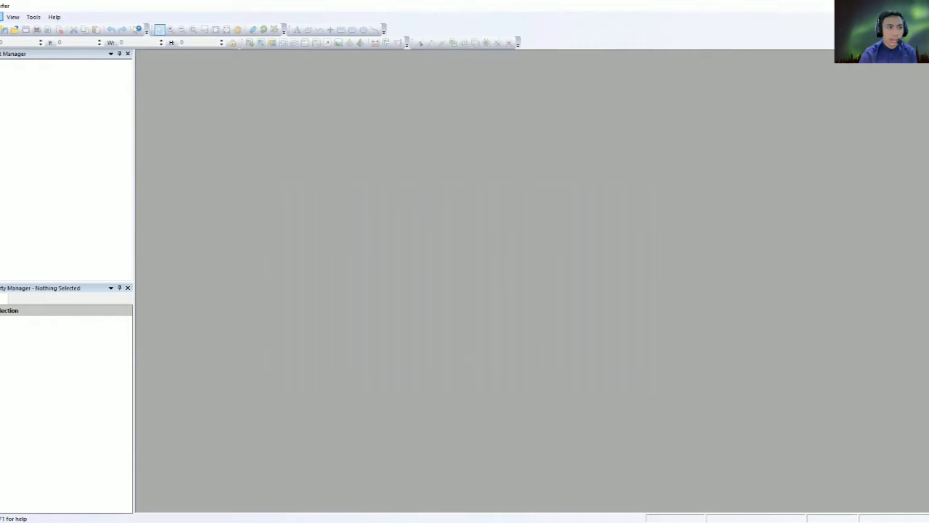
Create a new blank worksheet.
left_click(1, 16)
mouse_move(6, 29)
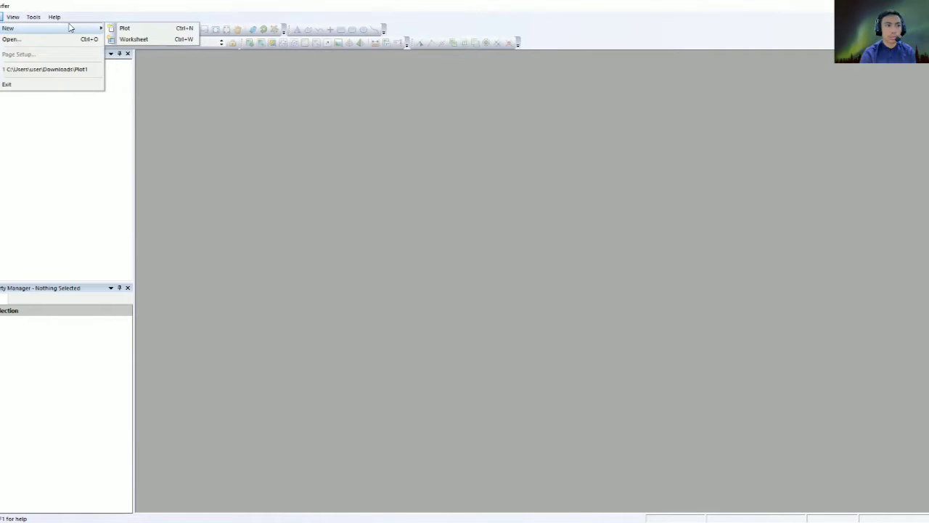
left_click(120, 39)
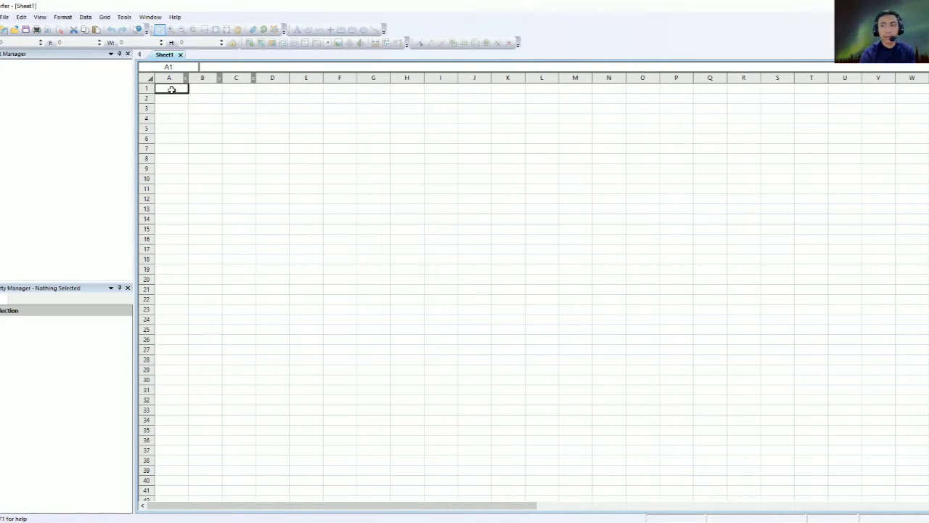
Grid data from the Lahan Lebar file in Videos > HARIS > Enjin Surfer.
left_click(104, 17)
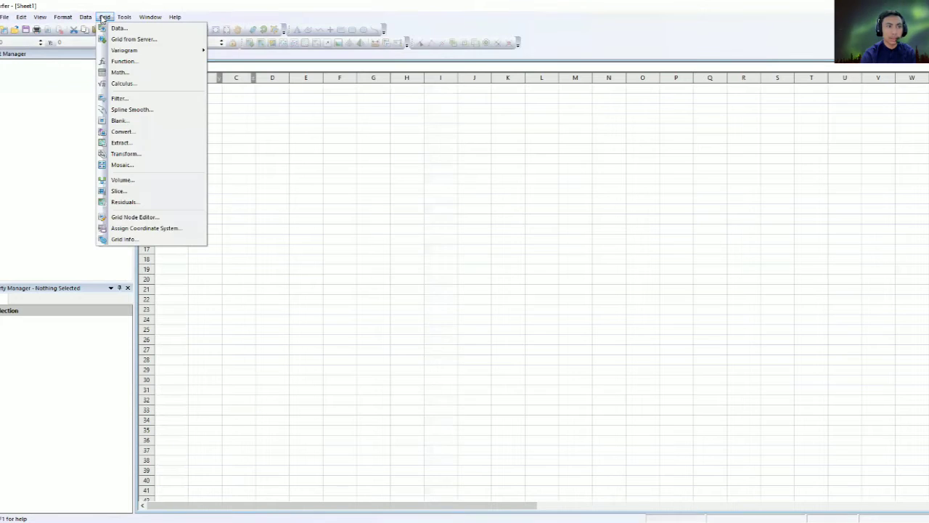
left_click(116, 28)
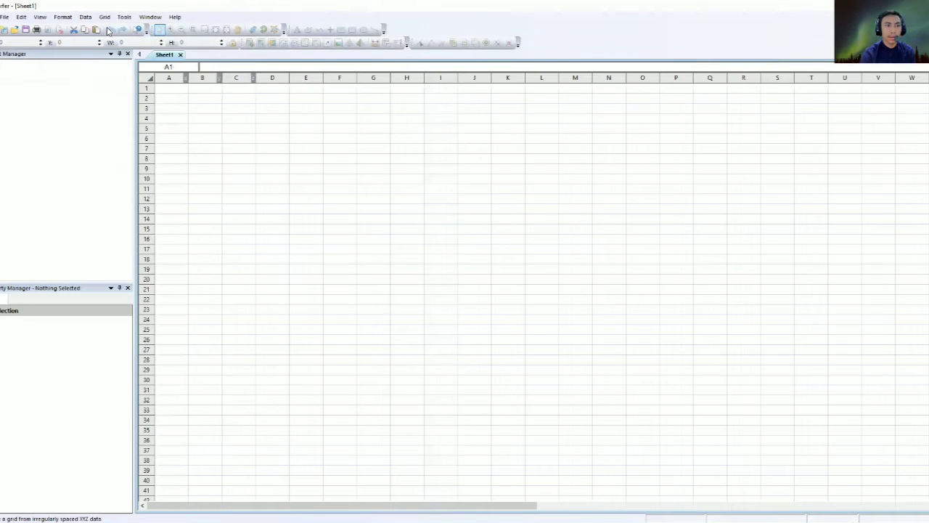
left_click(350, 272)
scroll(411, 289, "down", 3)
scroll(414, 273, "up", 3)
scroll(414, 293, "down", 3)
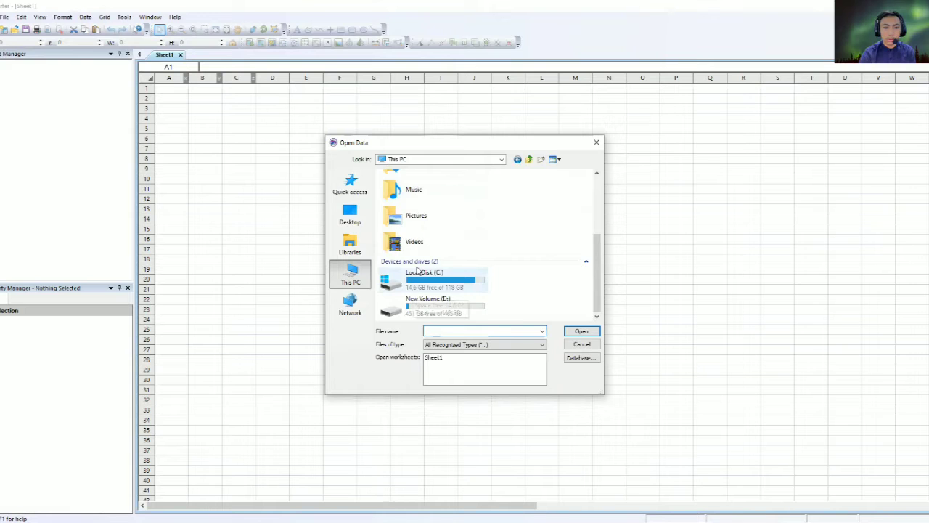
scroll(415, 273, "up", 3)
scroll(415, 255, "down", 2)
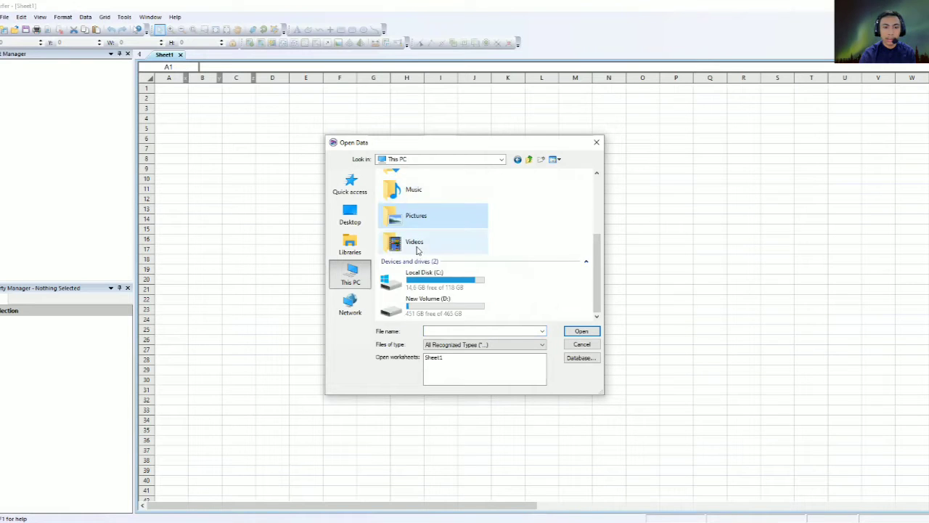
double_click(415, 244)
scroll(446, 240, "down", 2)
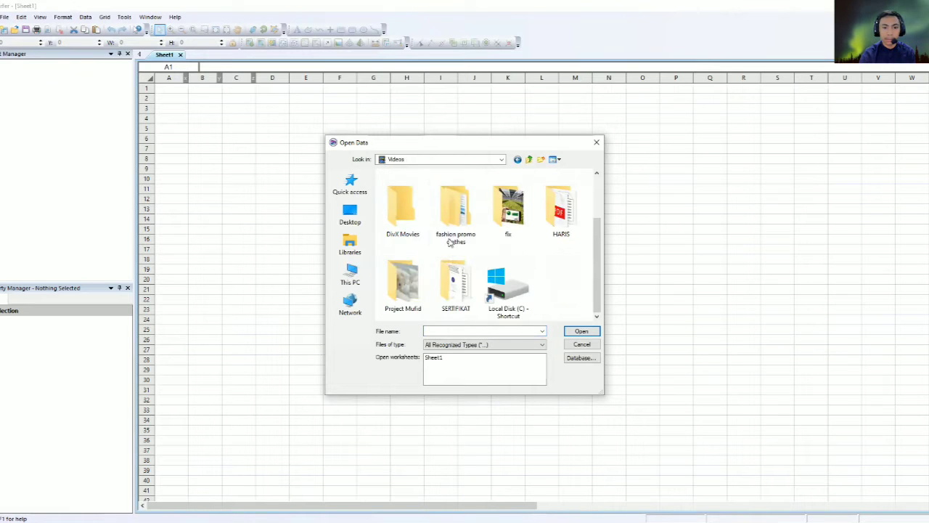
double_click(559, 209)
scroll(508, 246, "down", 3)
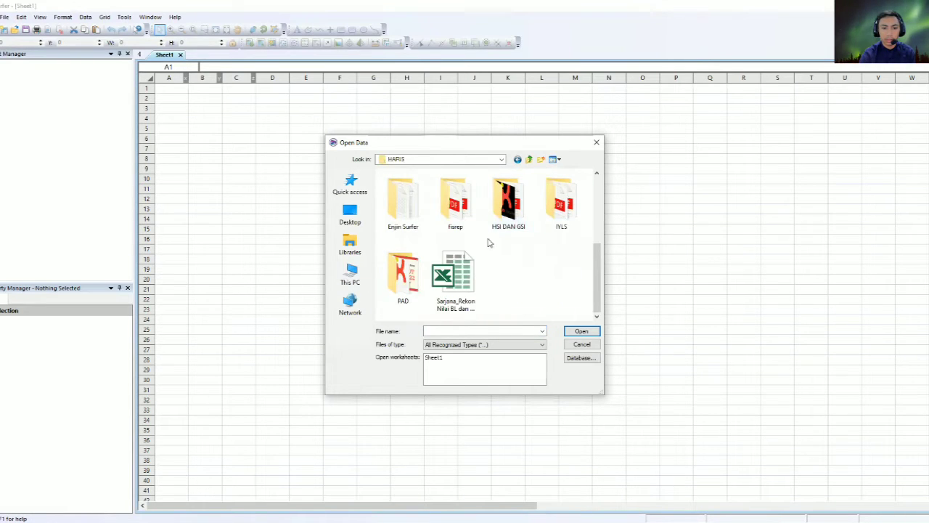
double_click(416, 219)
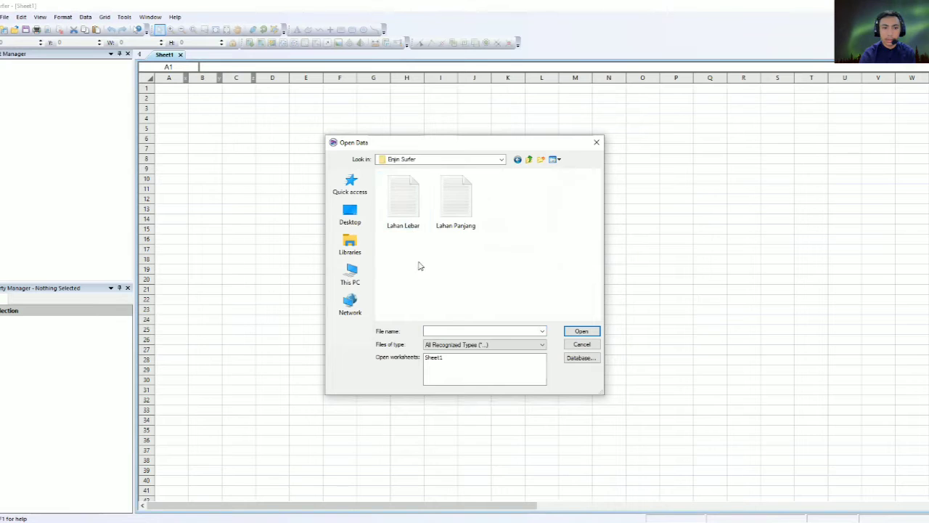
left_click(406, 212)
left_click(582, 331)
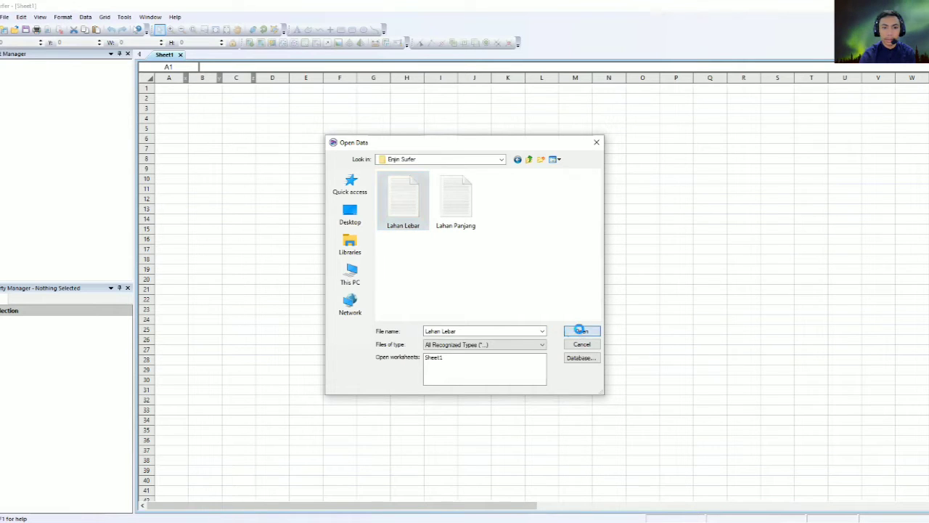
Accept the import options and grid the data with X direction spacing 10.
left_click(579, 162)
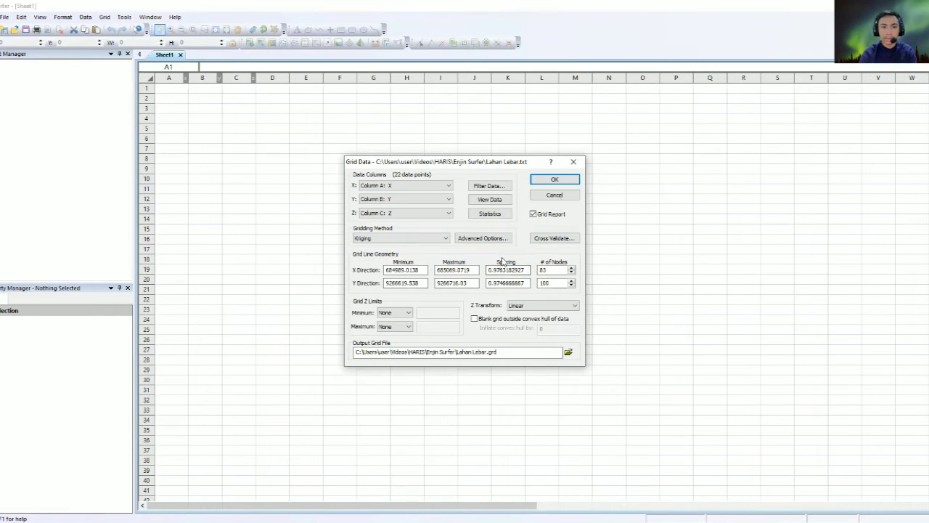
left_click_drag(527, 269, 489, 269)
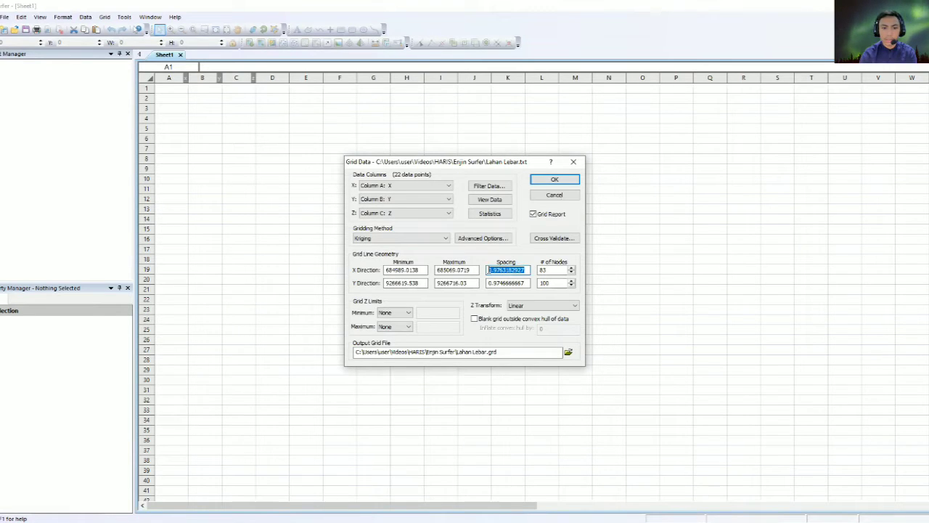
type("10.0072625")
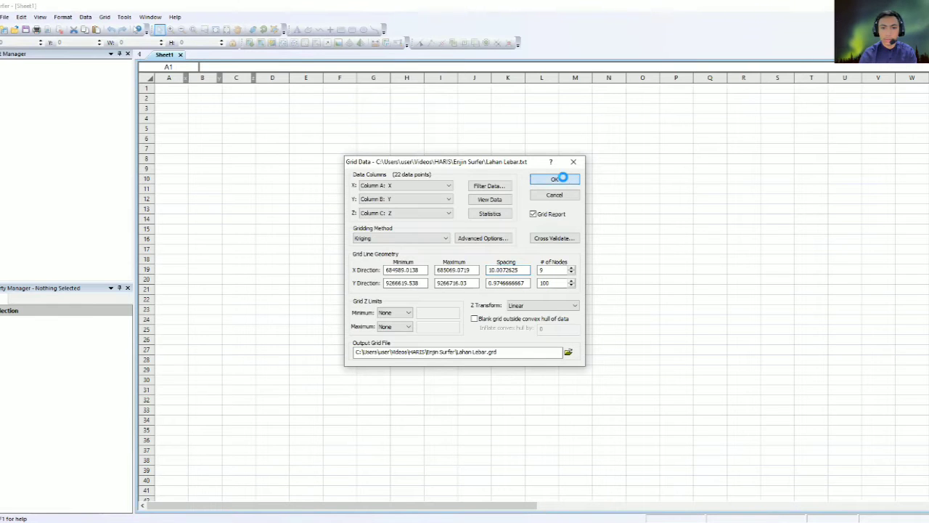
left_click(561, 179)
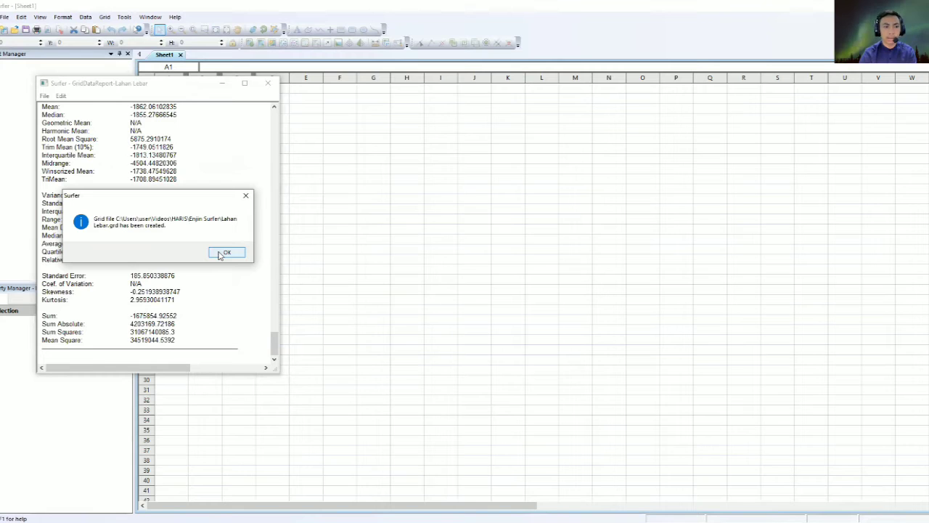
Dismiss the grid notice and close the gridding report without saving.
left_click(225, 252)
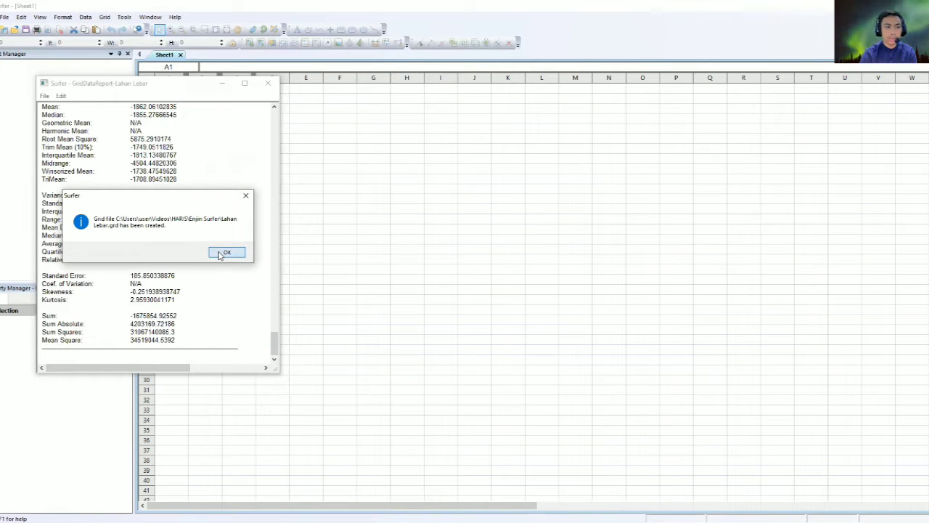
left_click(267, 83)
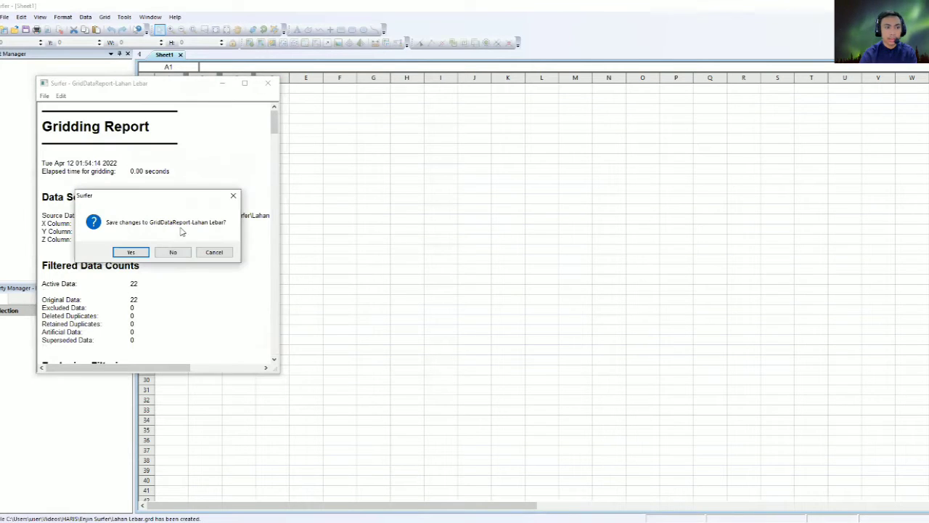
left_click(167, 251)
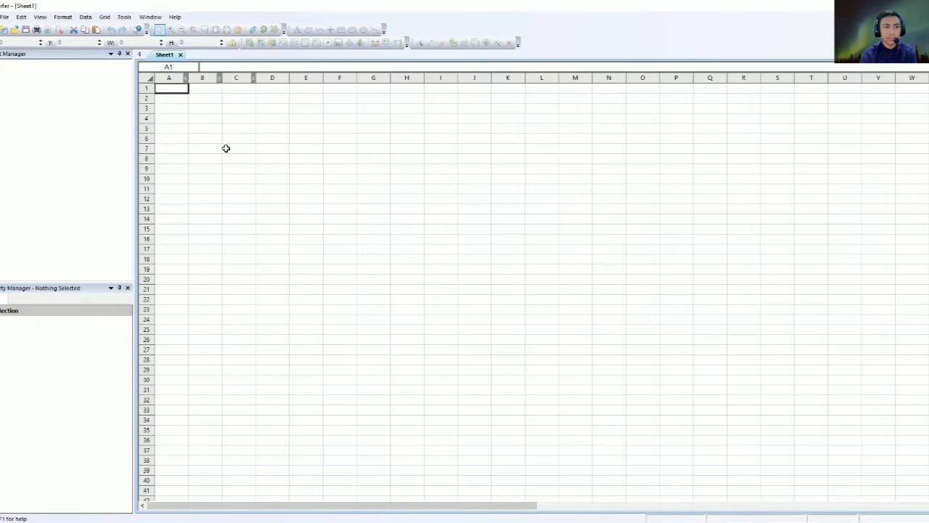
Create a new blank plot page.
left_click(4, 16)
mouse_move(14, 31)
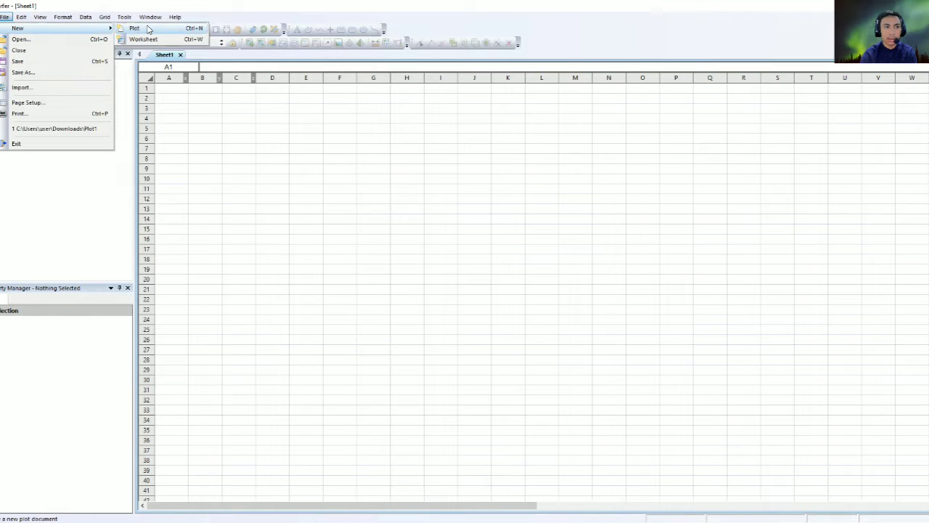
left_click(135, 28)
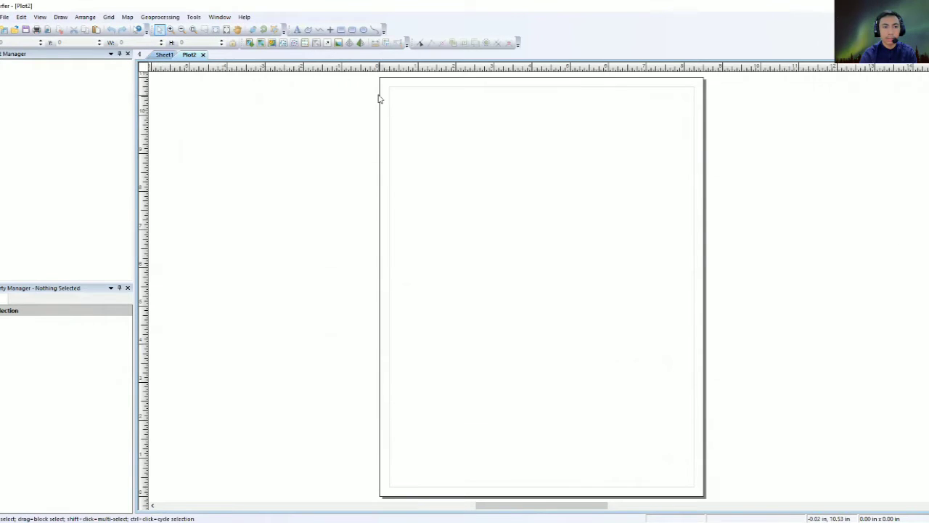
Add a contour map of Lahan Lebar.grd to the plot.
left_click(127, 18)
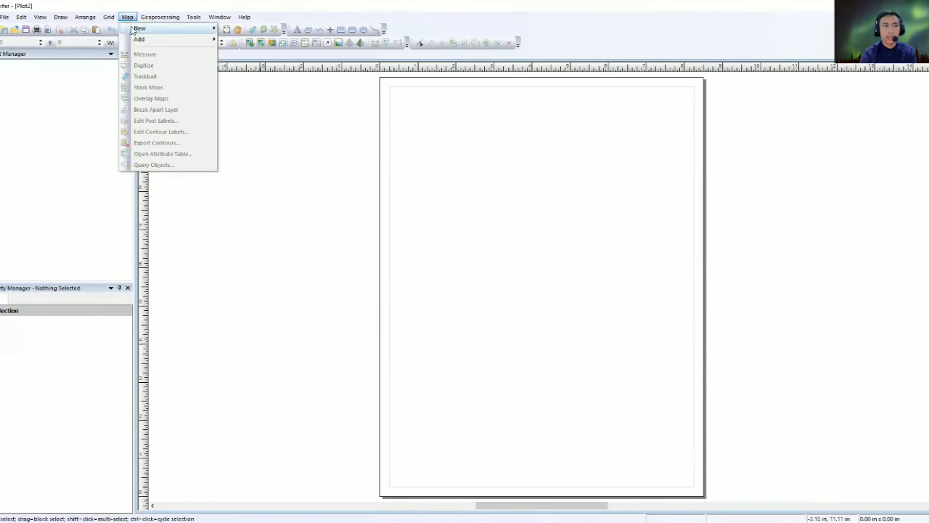
mouse_move(133, 29)
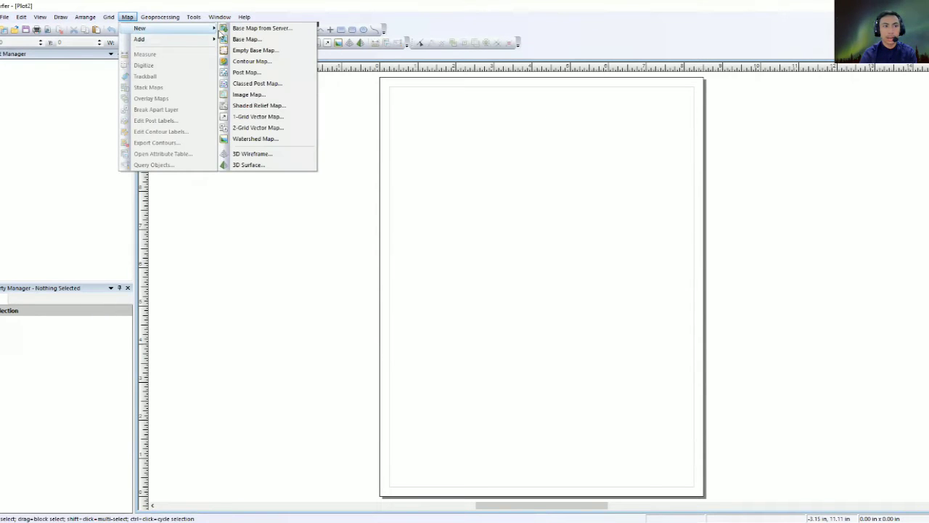
left_click(229, 64)
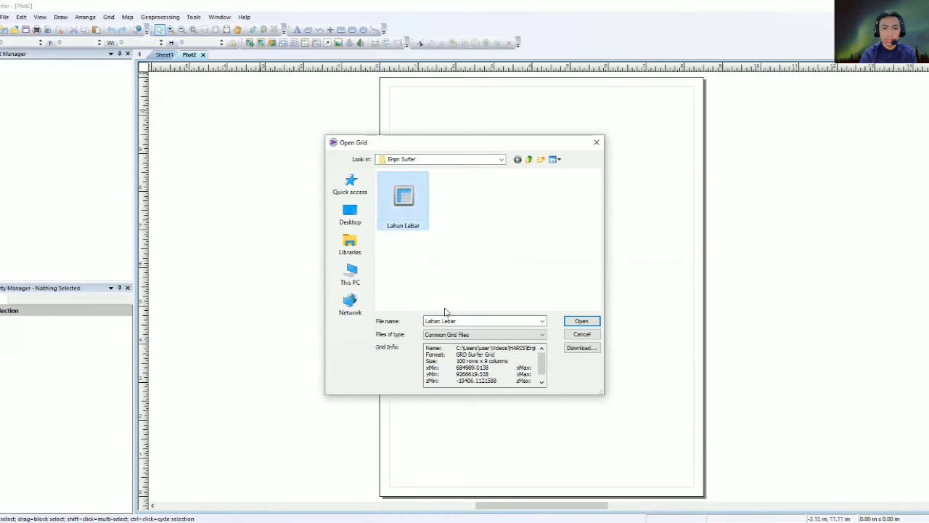
left_click(594, 324)
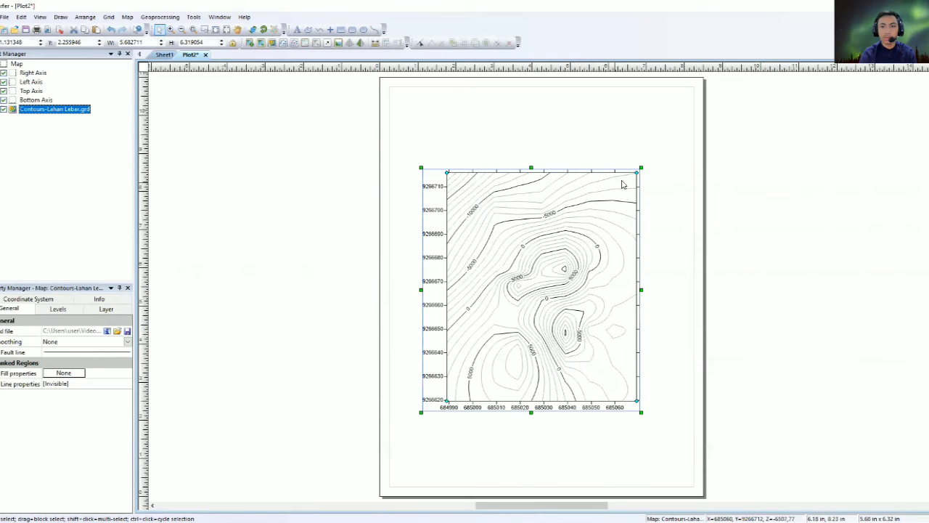
Resize the contour map from its corner to about 4.72 × 5.25 inches.
left_click_drag(641, 168, 599, 212)
left_click(595, 217)
left_click(579, 229)
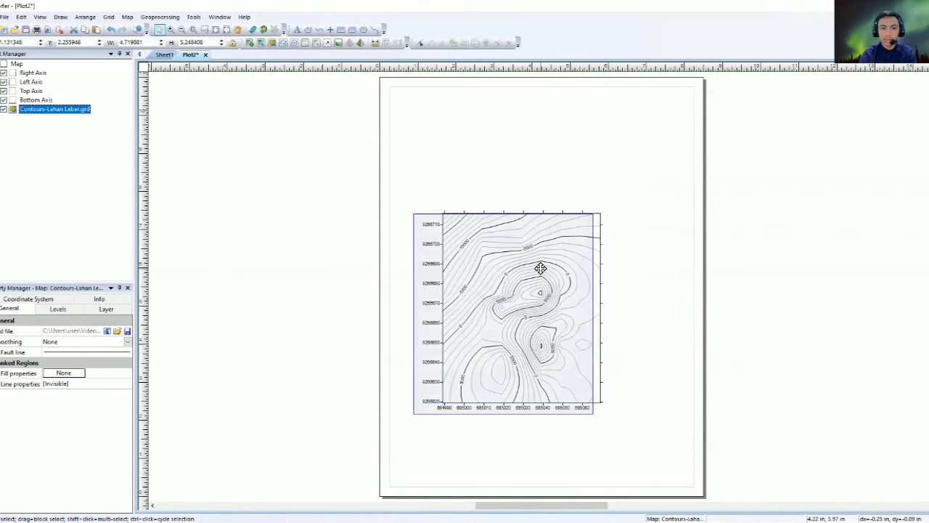
left_click(564, 203)
left_click(547, 252)
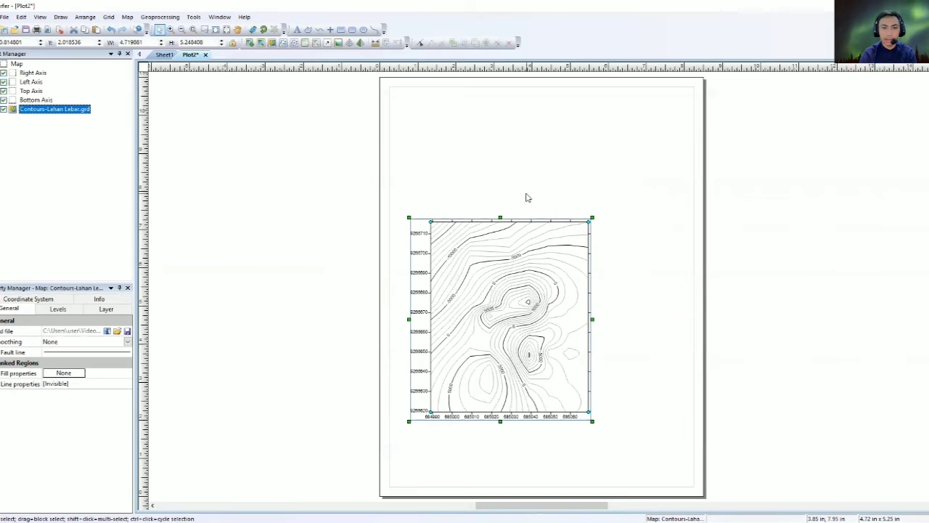
left_click(485, 162)
left_click(485, 292)
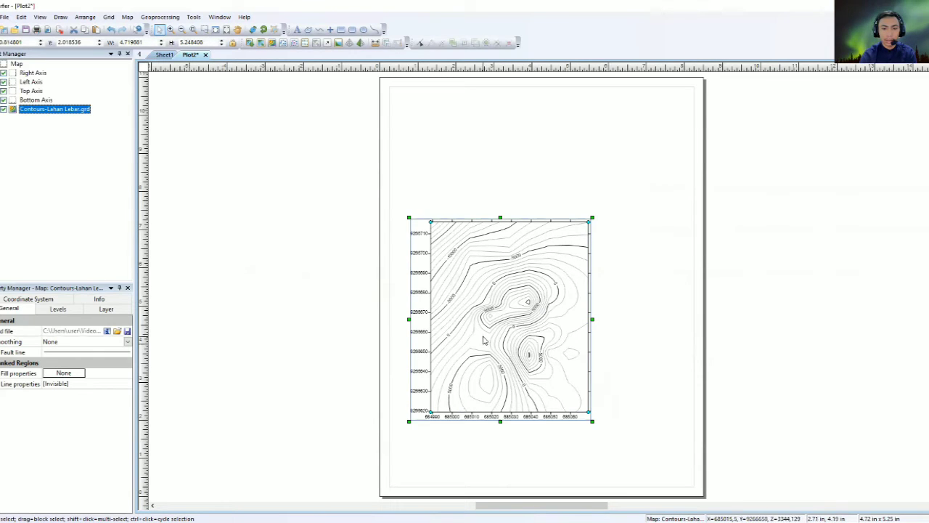
Turn on contour fill and add a colour scale beside the map.
left_click(58, 309)
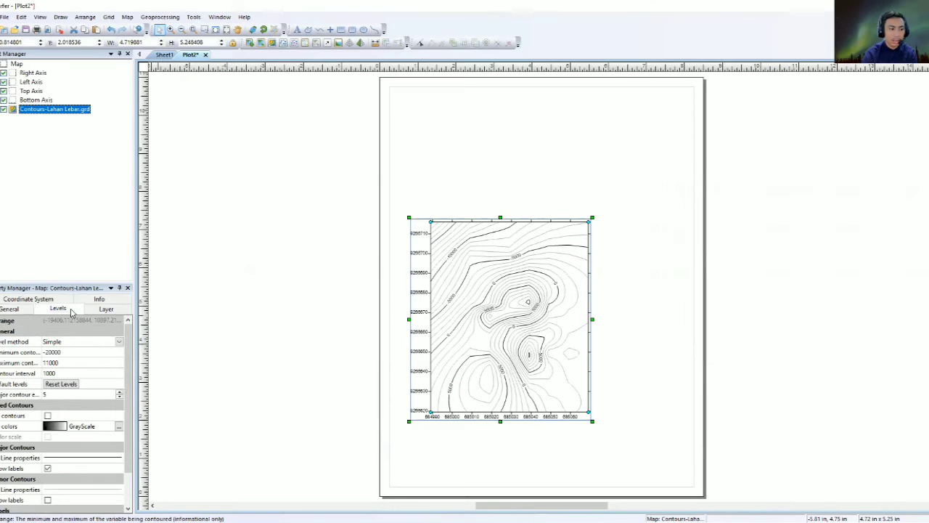
scroll(88, 419, "down", 3)
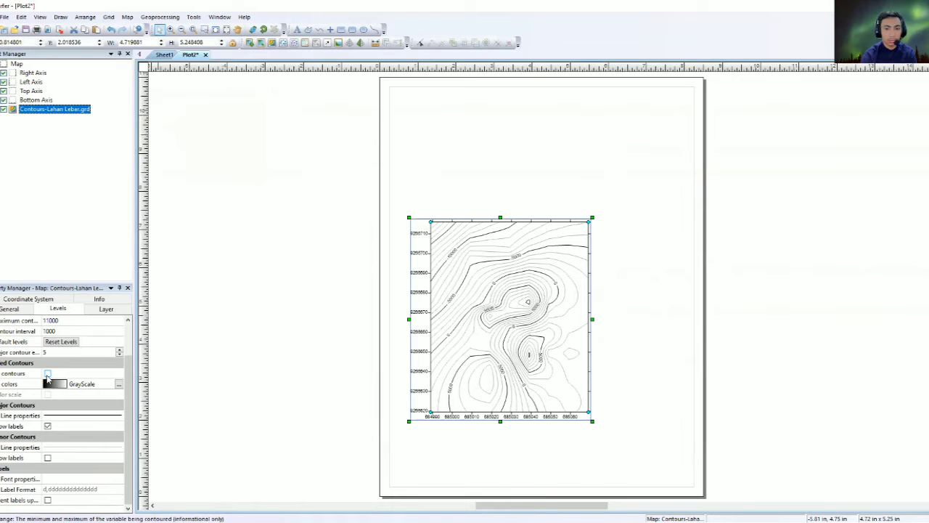
left_click(47, 373)
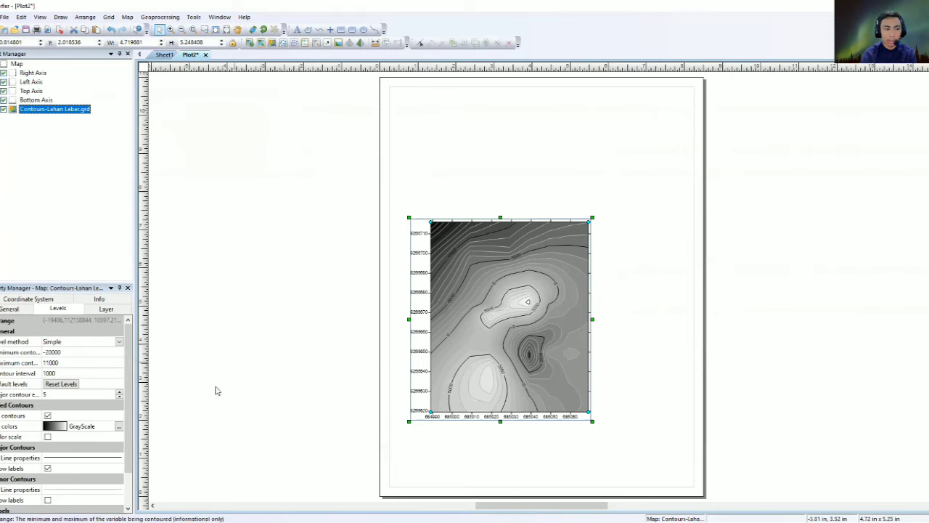
left_click(47, 436)
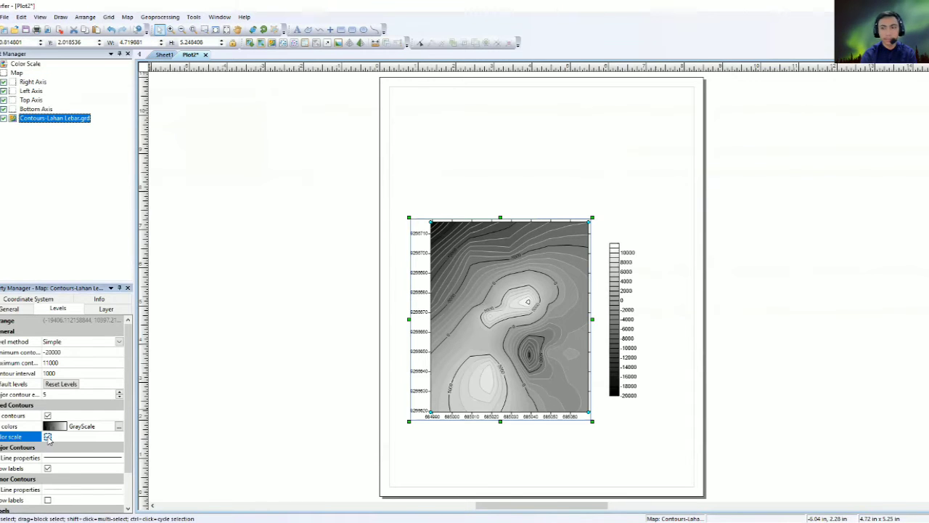
left_click(614, 327)
left_click(622, 225)
left_click(629, 311)
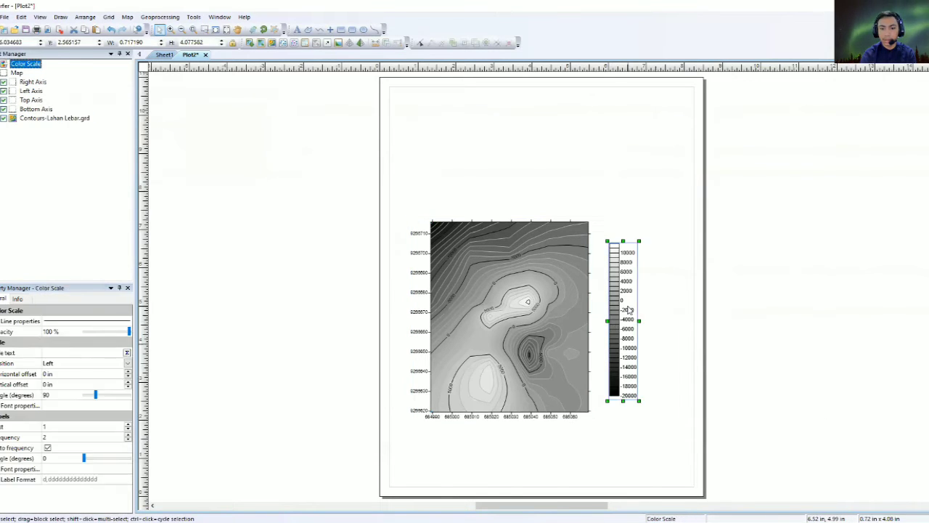
Change the contour fill colours to the Land colour scheme.
left_click(559, 303)
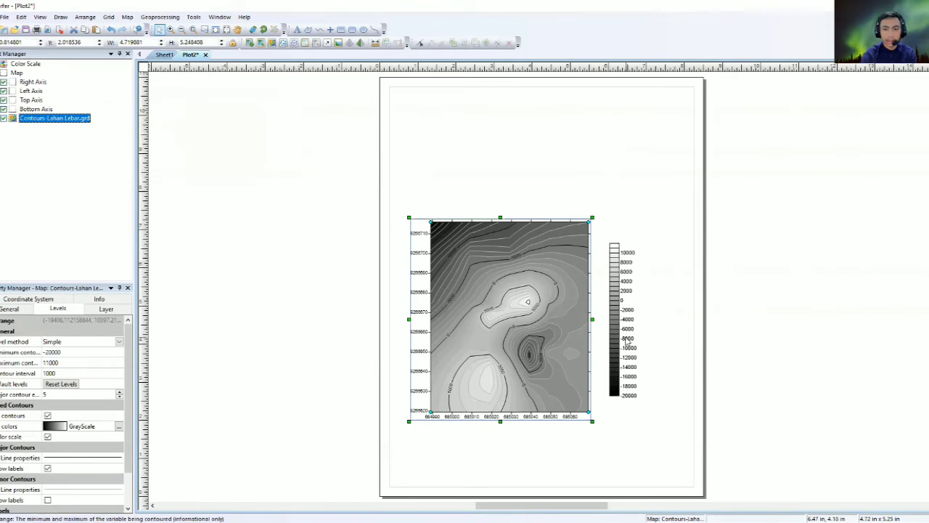
left_click(492, 189)
left_click(477, 276)
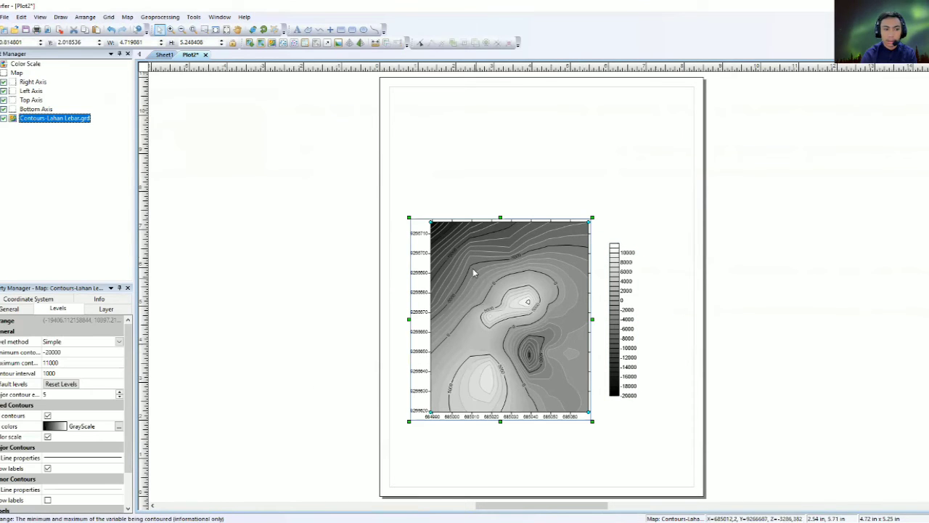
left_click(468, 193)
left_click(465, 306)
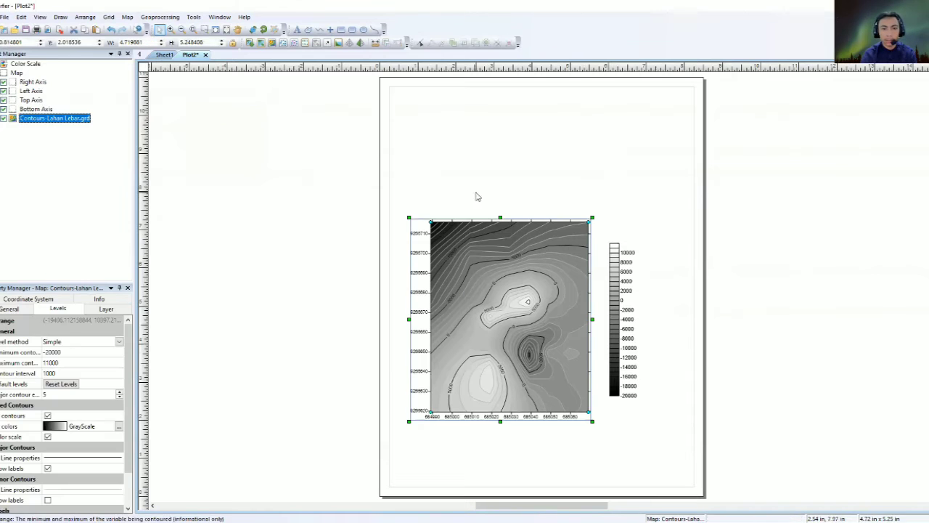
left_click(91, 425)
scroll(90, 471, "down", 5)
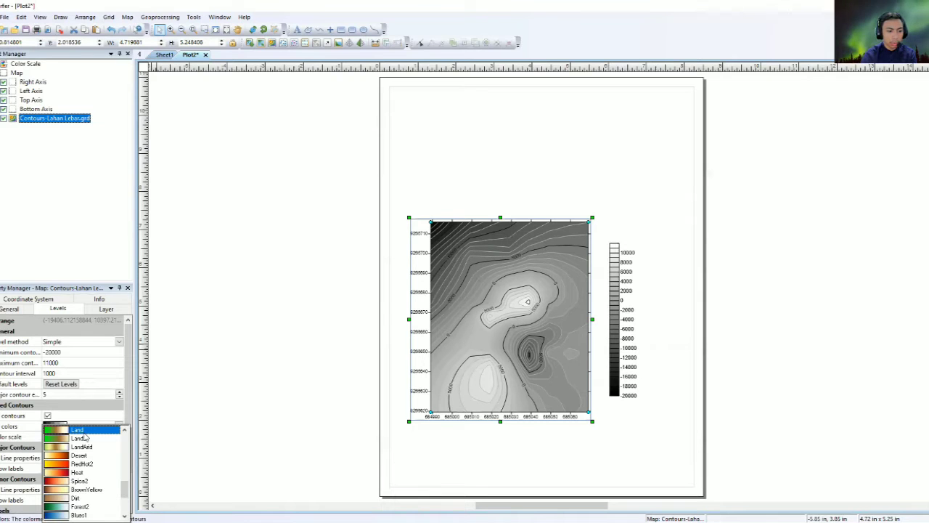
left_click(85, 432)
left_click(96, 425)
left_click(94, 426)
left_click(94, 436)
scroll(91, 446, "down", 2)
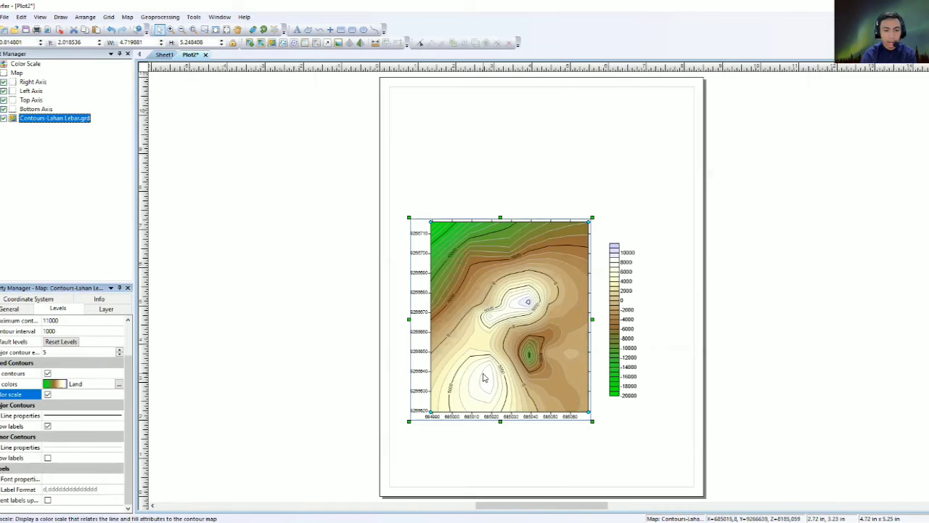
left_click(394, 380)
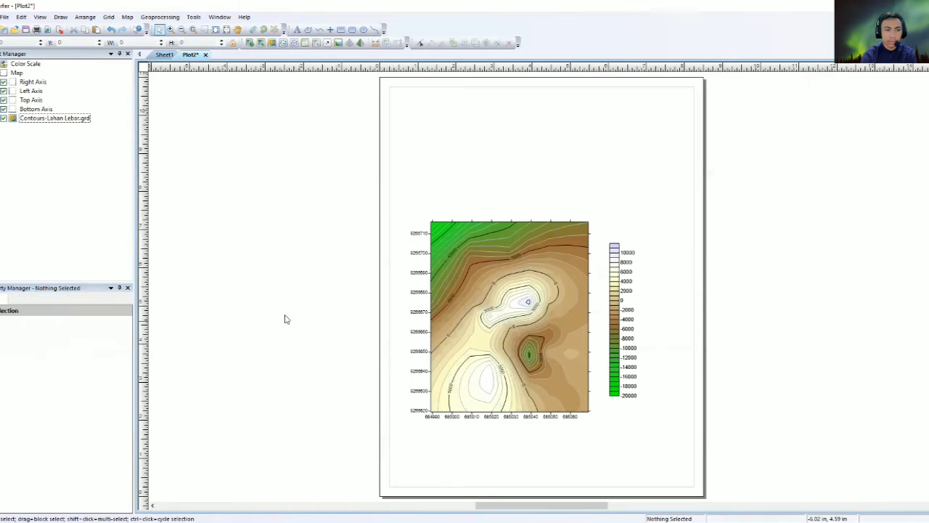
left_click(563, 313)
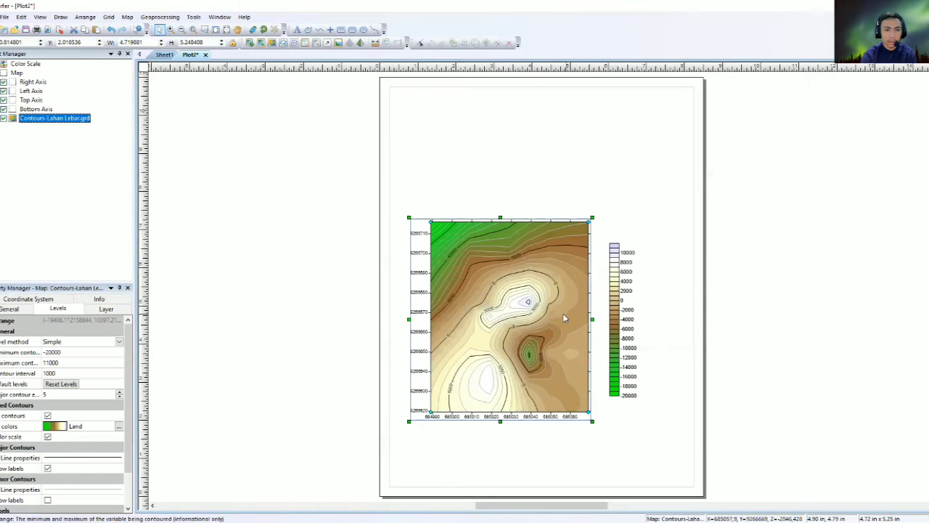
Add a 0–80 scale bar below the contour map via Map > Add > Scale Bar.
left_click(127, 16)
left_click(525, 270)
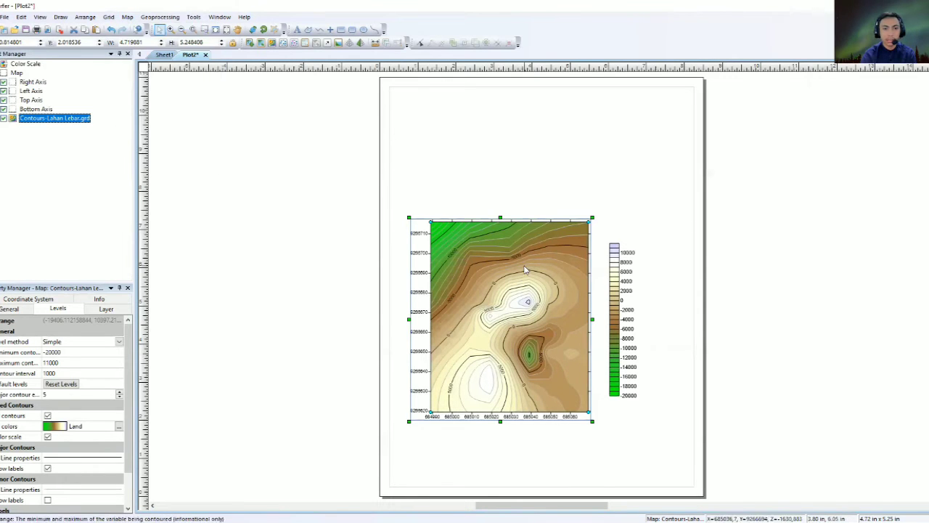
left_click(127, 16)
mouse_move(135, 40)
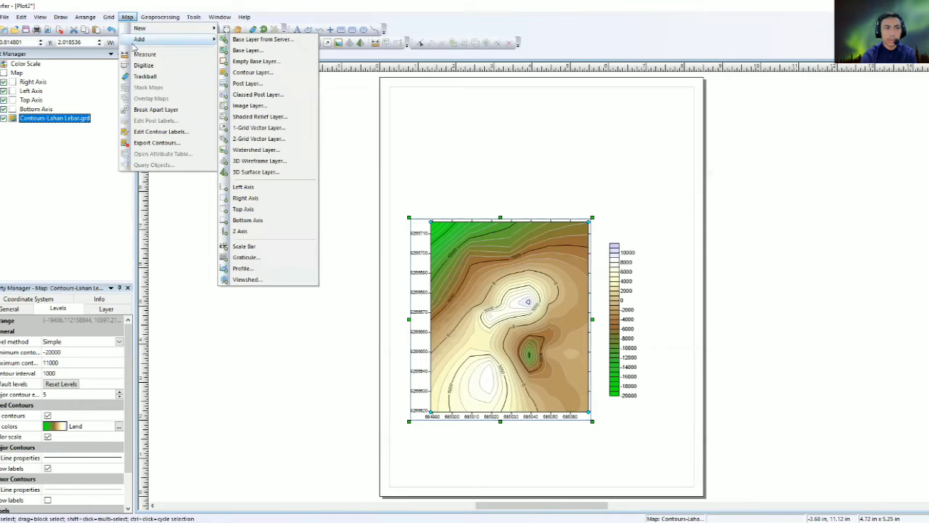
left_click(255, 252)
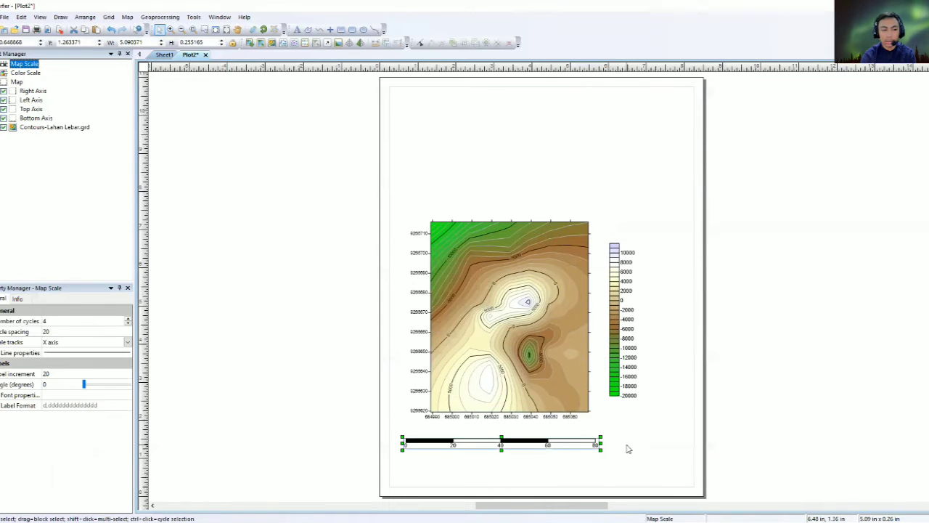
left_click(500, 240)
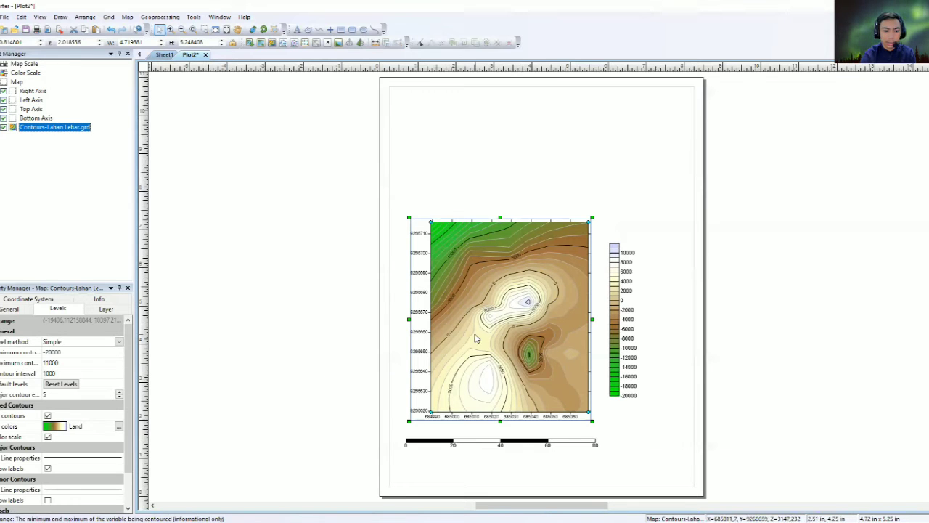
Tick Show labels for the minor contours in the Levels settings.
scroll(58, 392, "down", 2)
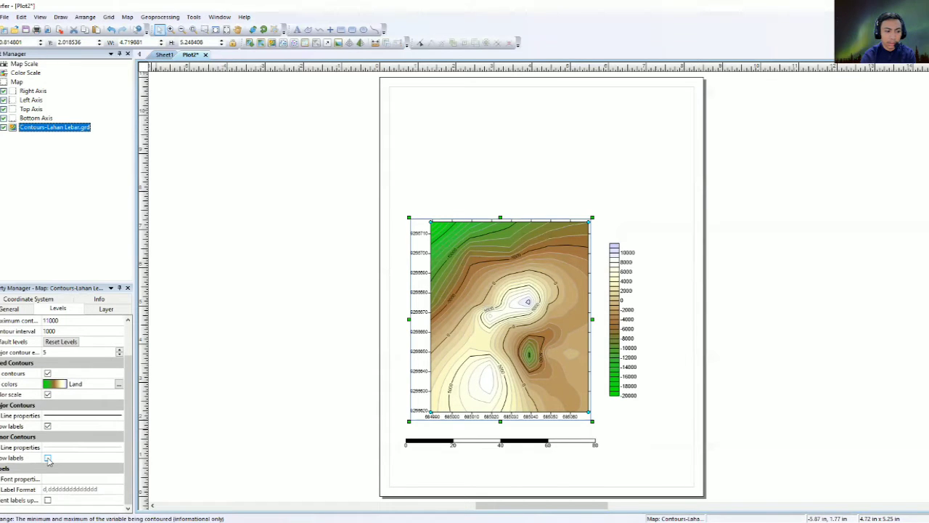
left_click(48, 459)
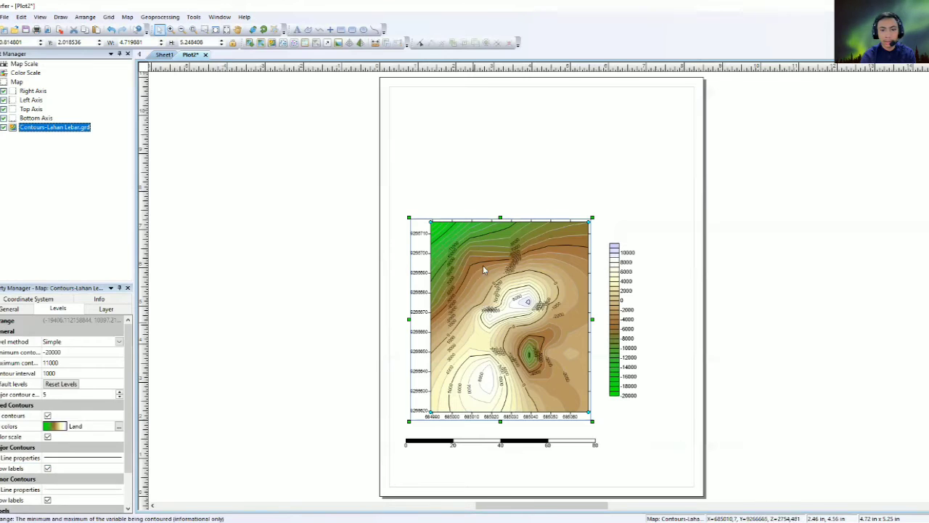
left_click(501, 234)
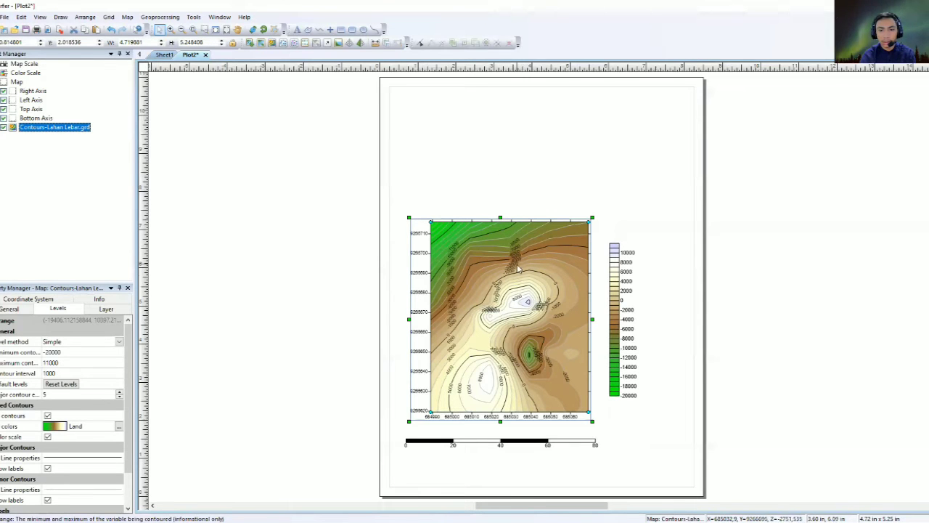
left_click(613, 330)
left_click(465, 169)
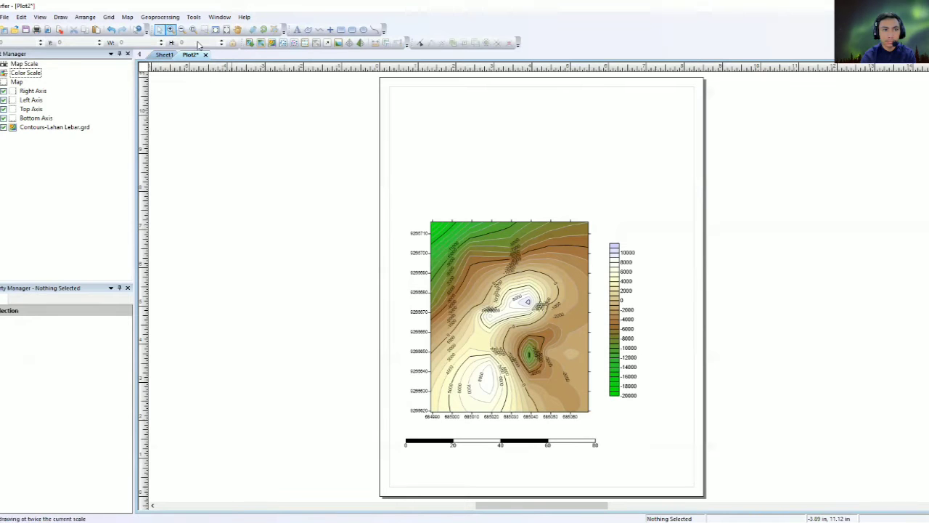
Place a point above the map's right side and enlarge it to about one inch.
left_click(330, 30)
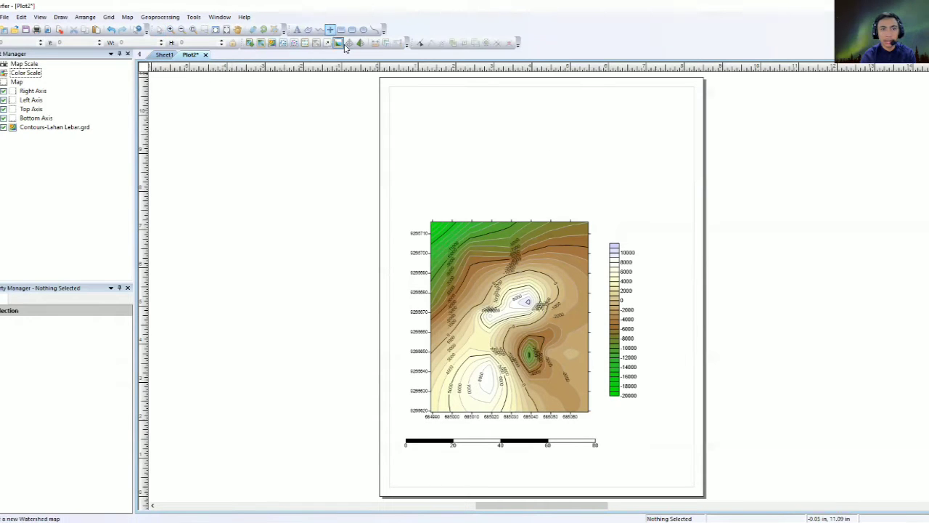
left_click(577, 123)
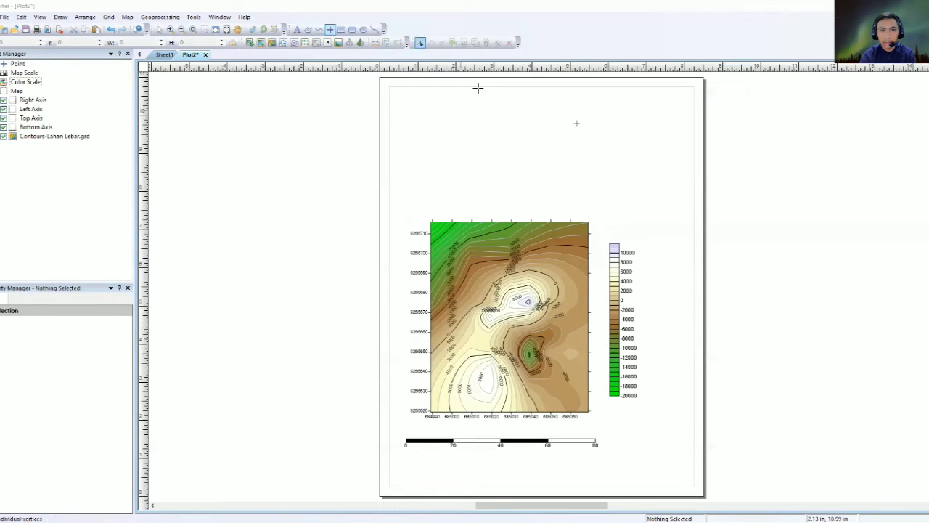
key("Escape")
left_click(578, 124)
left_click_drag(622, 193, 616, 185)
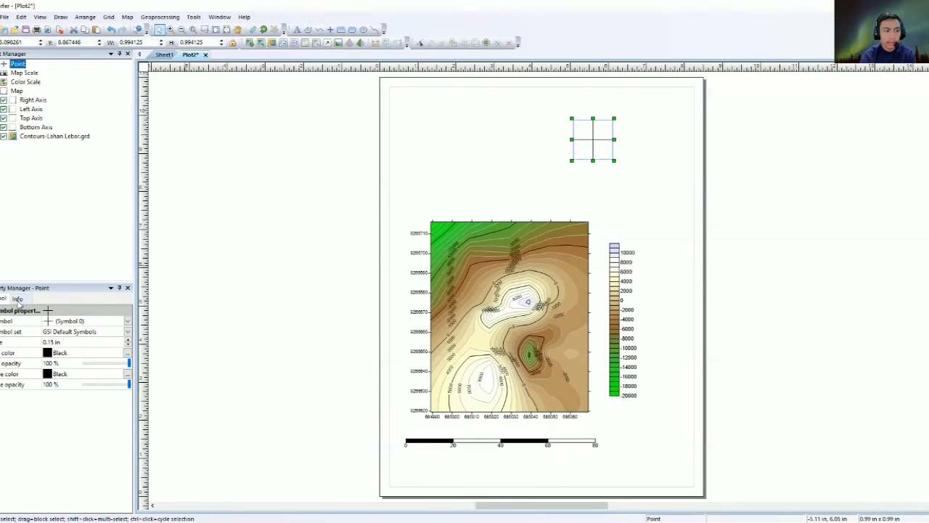
Change the point to the plain N arrow from the GSI North Arrows set.
left_click(62, 323)
left_click(69, 332)
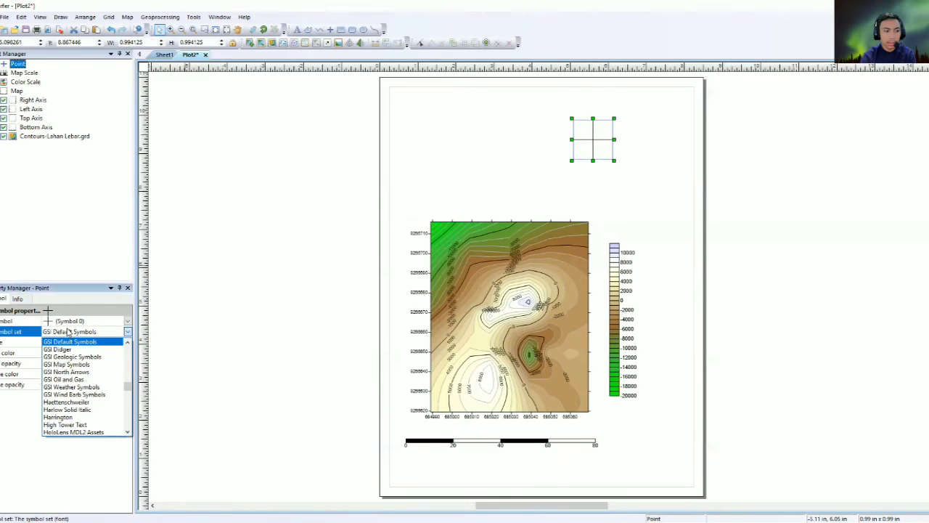
left_click(69, 372)
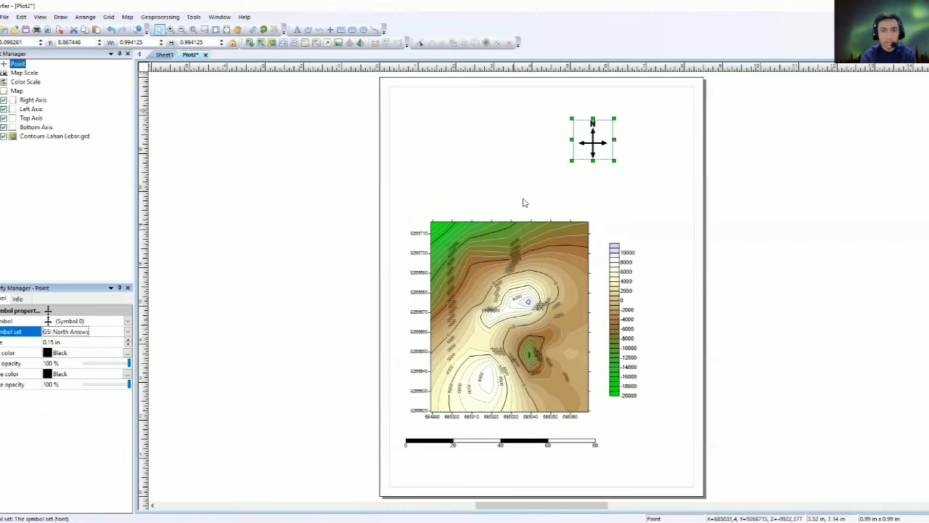
left_click(75, 324)
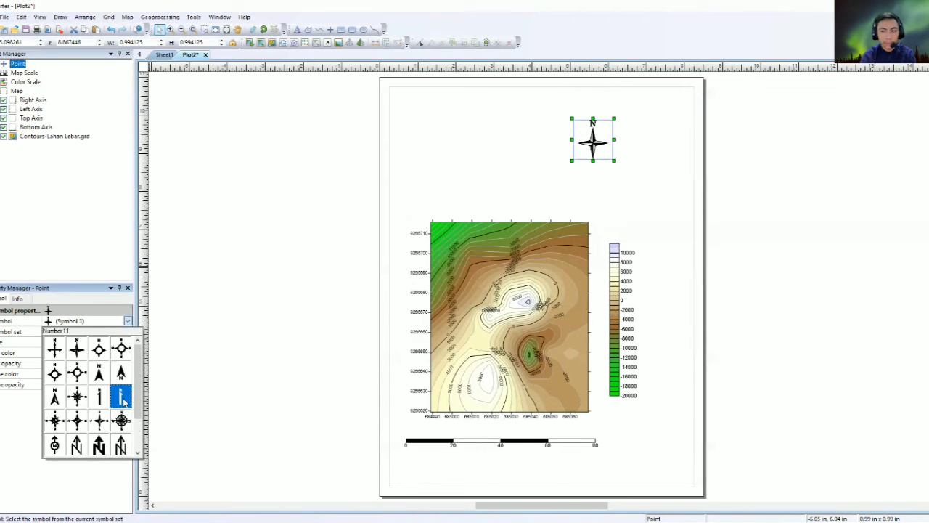
left_click(99, 372)
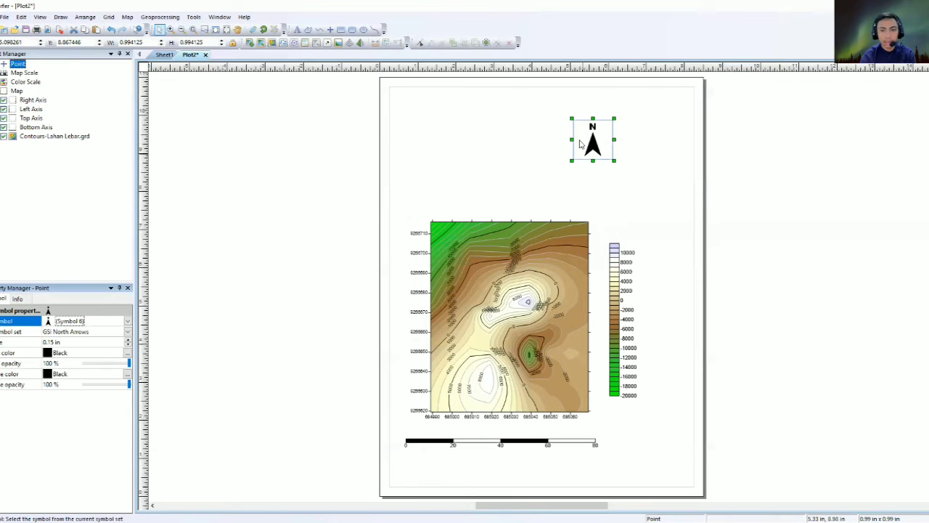
mouse_move(615, 161)
left_mouse_down()
mouse_move(590, 138)
mouse_move(608, 176)
mouse_move(618, 160)
left_mouse_up()
Move the north arrow above the map's right edge.
left_click(575, 294)
left_click(572, 210)
left_click(562, 249)
left_click(568, 168)
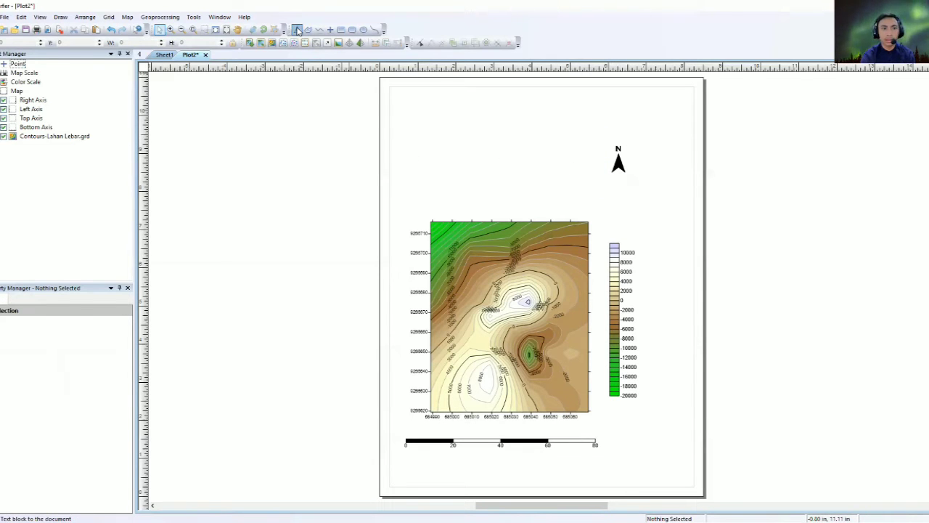
Type the title 'Gambar 2D Lahan Lebar Pemijahan' with author name, student number and 'Kelompok 3'.
left_click(297, 30)
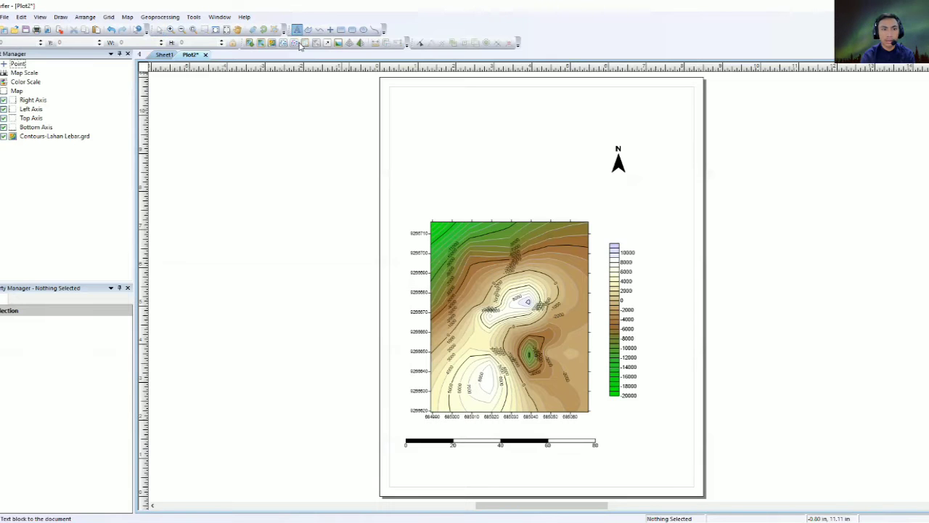
left_click(420, 128)
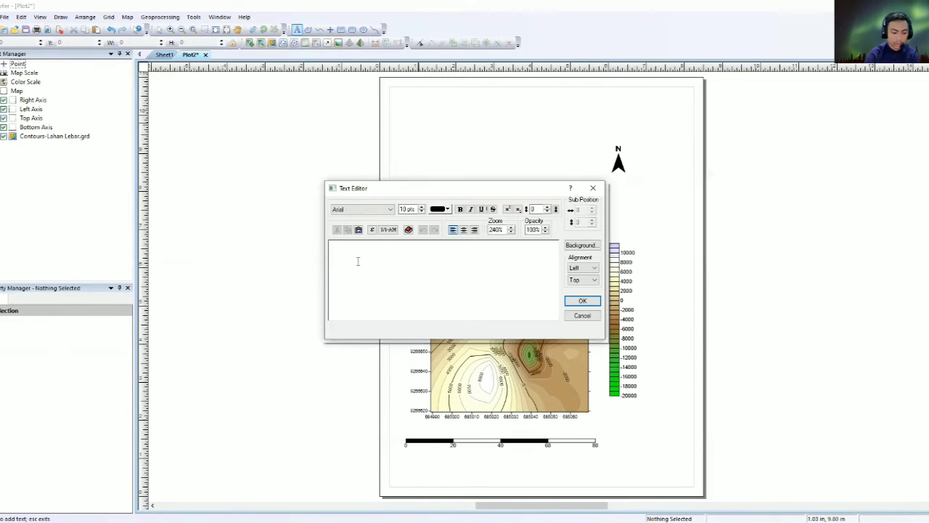
type("Gambar 2D lAHAN")
key("BackSpace")
key("BackSpace")
key("BackSpace")
key("BackSpace")
key("BackSpace")
type("Lahan")
type(" Lebar")
type(" O")
key("BackSpace")
type("Pemijahan")
type("Abds")
type("l Haris")
type(" Zulkarnain")
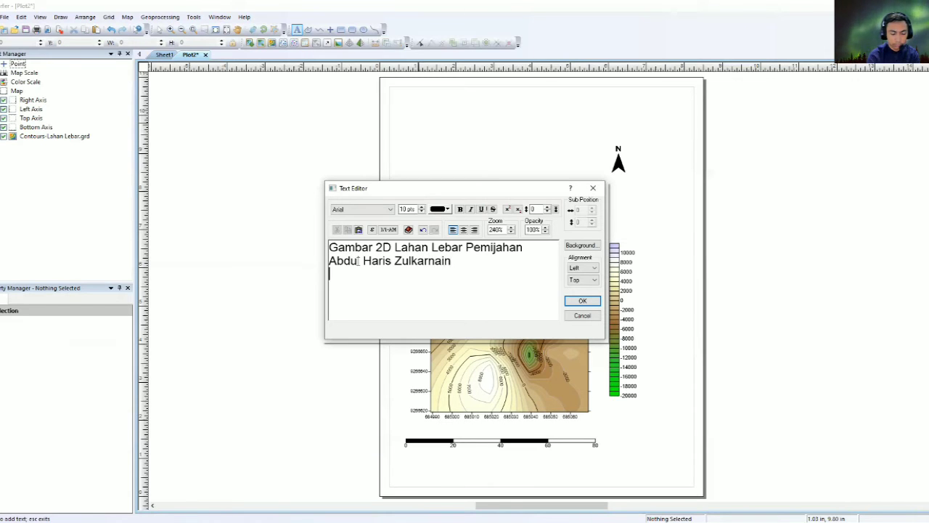
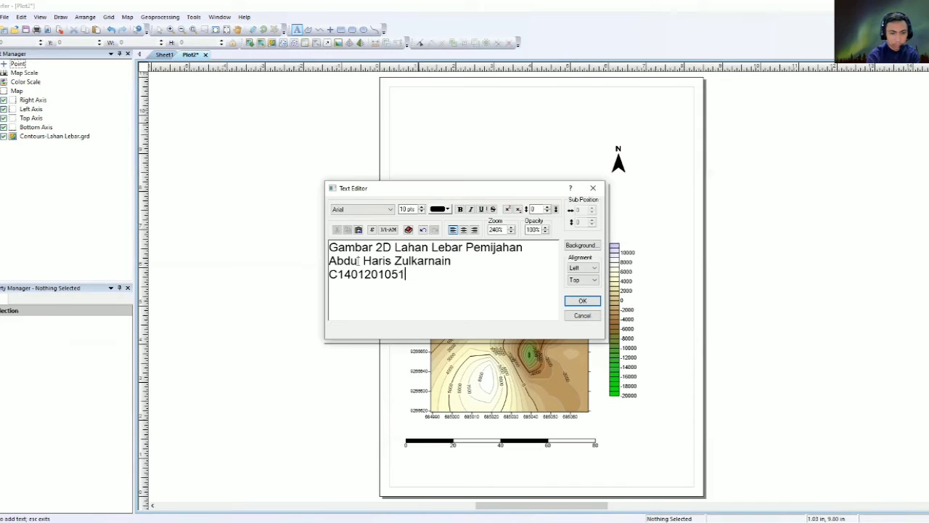
key("Return")
type("kELOMOK")
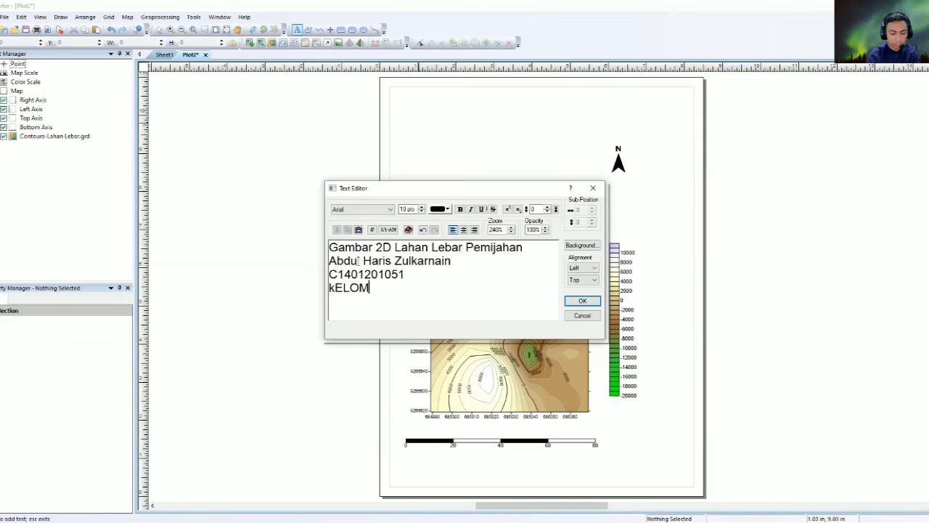
key("BackSpace")
key("BackSpace")
key("BackSpace")
key("BackSpace")
key("BackSpace")
key("BackSpace")
key("BackSpace")
type("Ke")
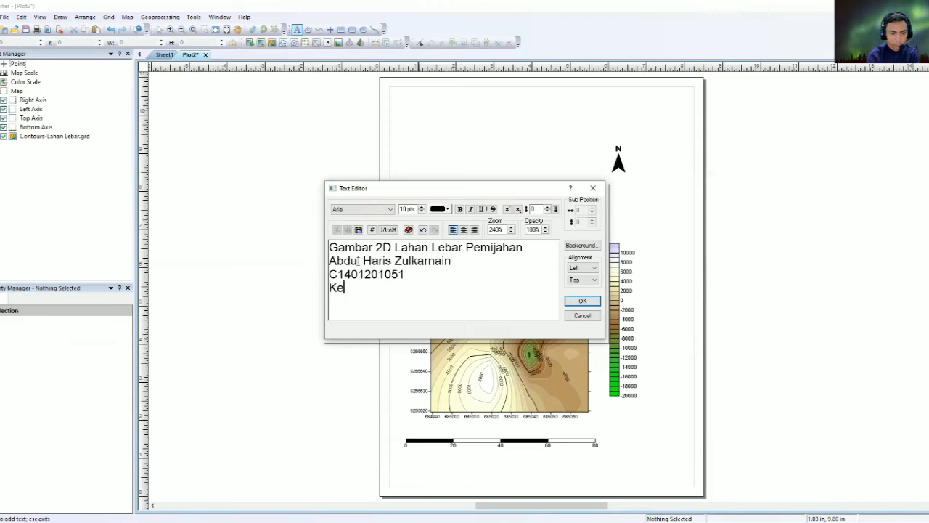
type("lompok 3")
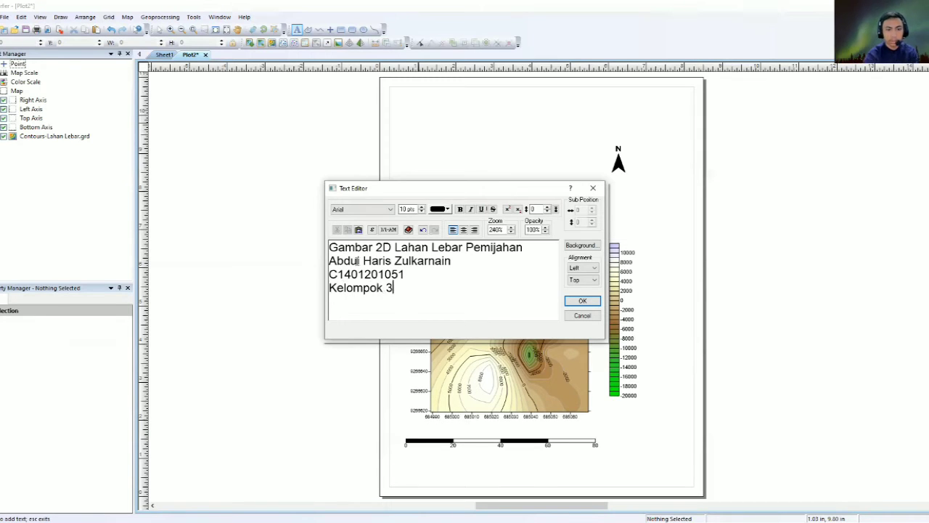
Set the title font to Times New Roman and place the text.
left_click(361, 209)
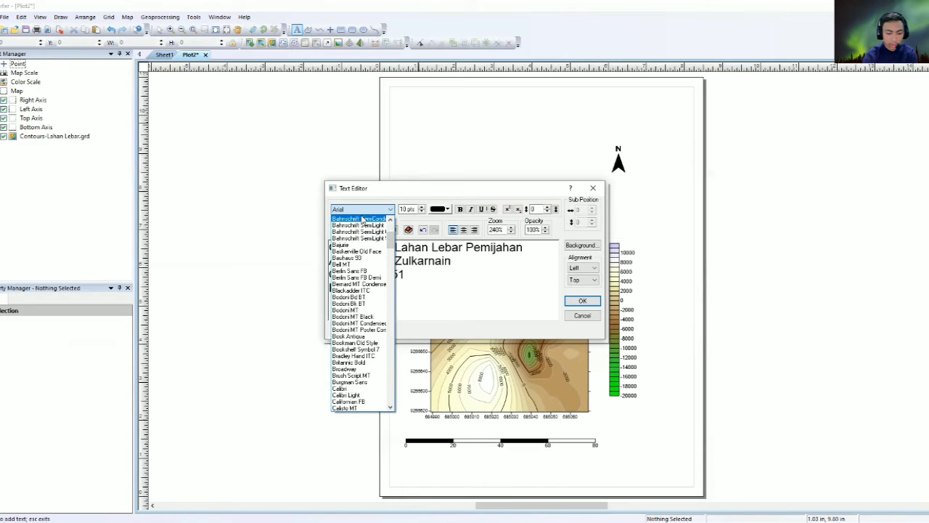
type("ti")
key("Return")
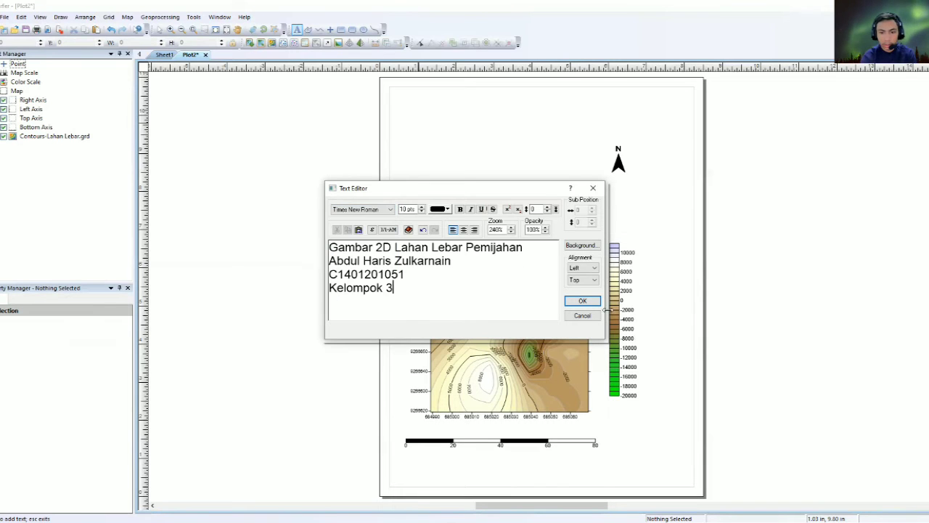
left_click(582, 301)
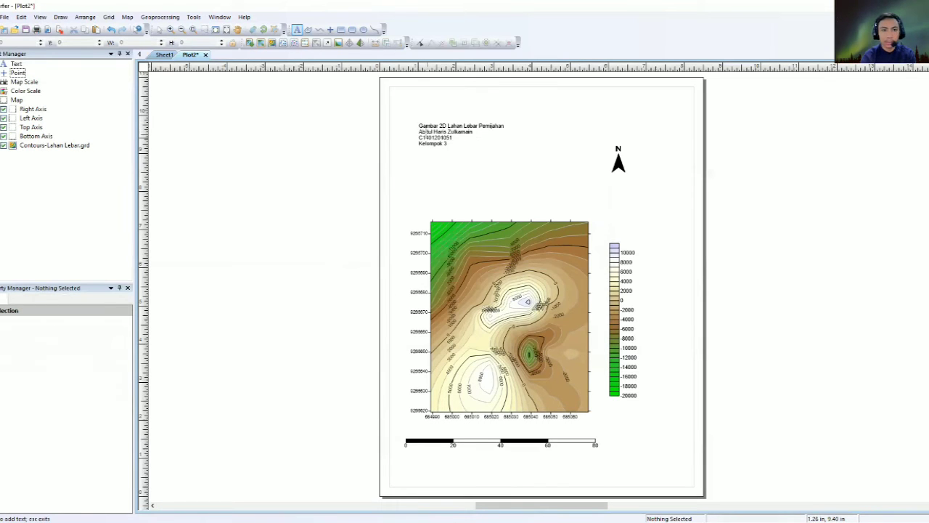
key("Escape")
Enlarge the title block and move it to the page's top-left.
left_click(479, 145)
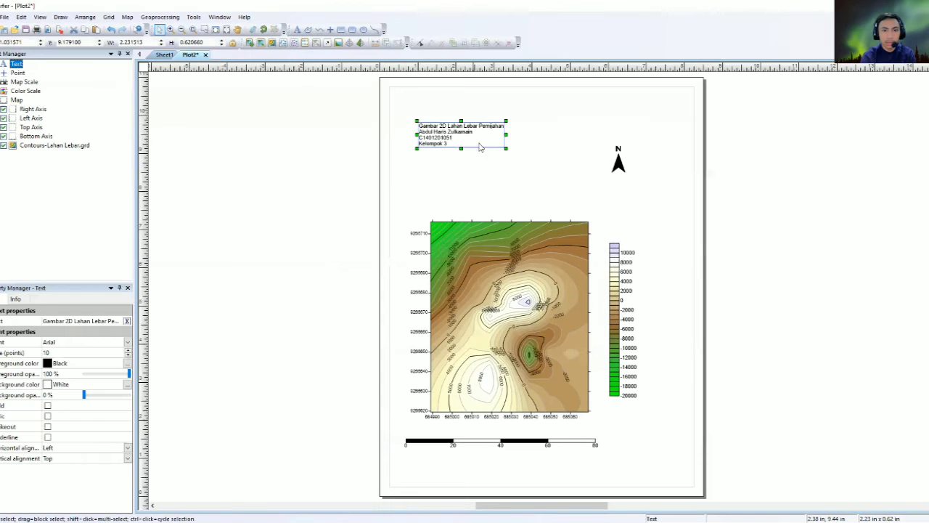
left_click_drag(506, 149, 565, 225)
left_click_drag(462, 152, 445, 136)
left_click(374, 149)
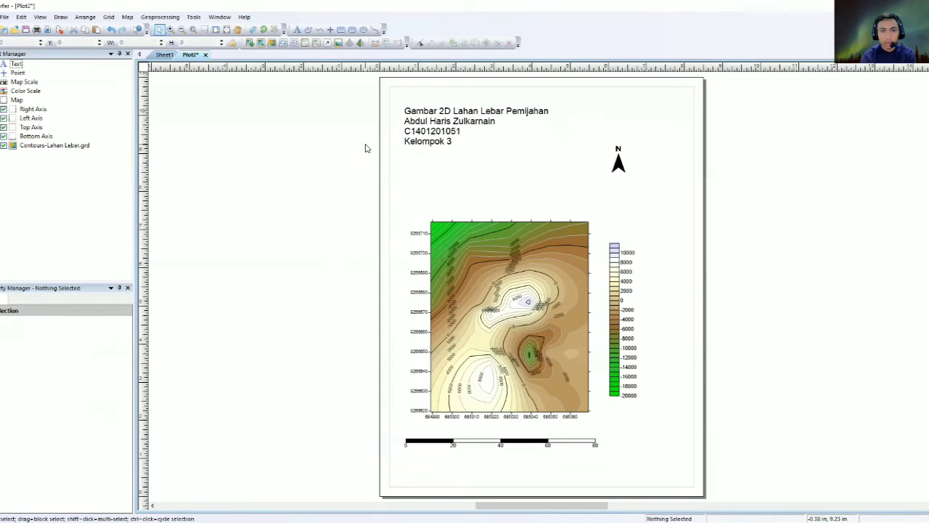
left_click(492, 103)
left_click(411, 159)
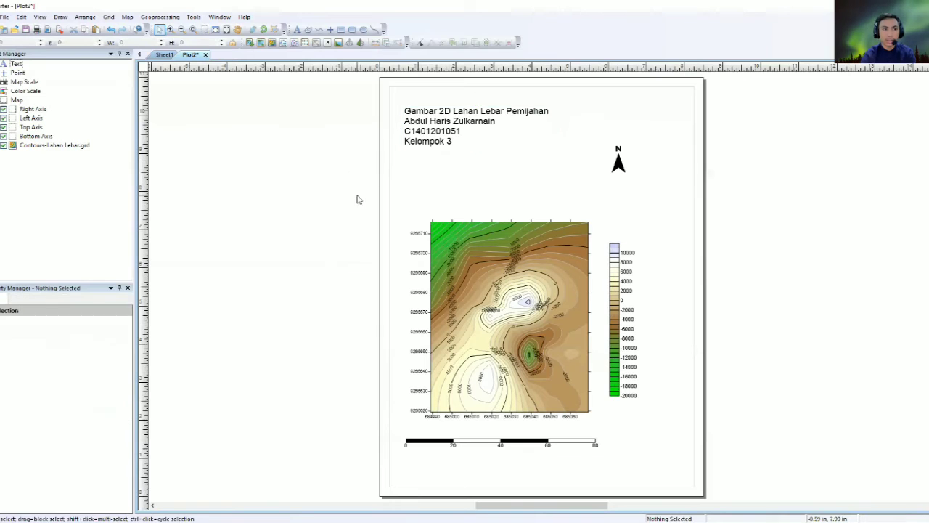
left_click(424, 127)
left_click(355, 125)
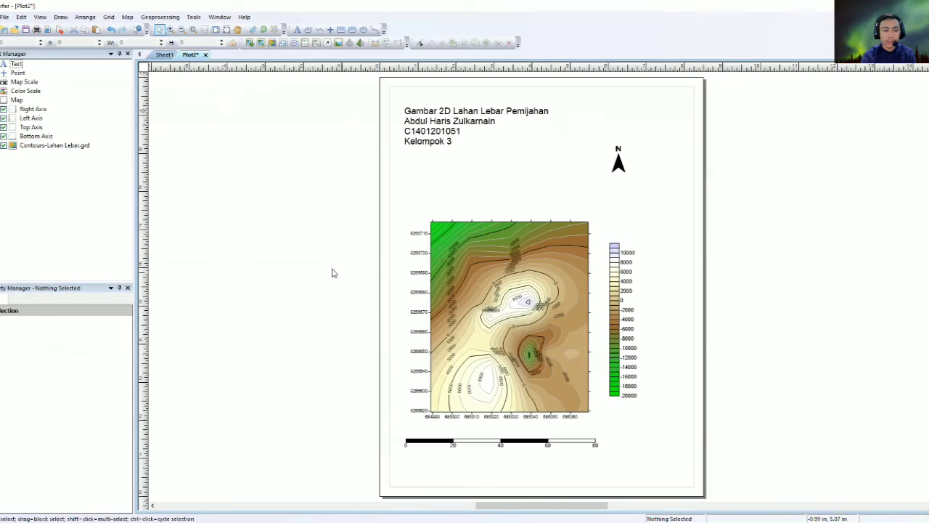
left_click(4, 18)
mouse_move(24, 31)
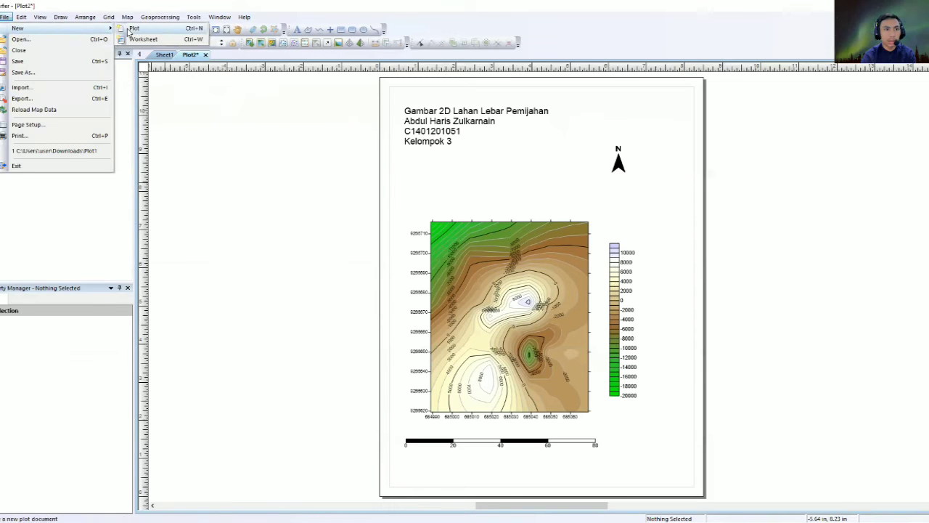
Add a 3D surface map of Lahan Lebar.grd on a new plot page.
left_click(134, 28)
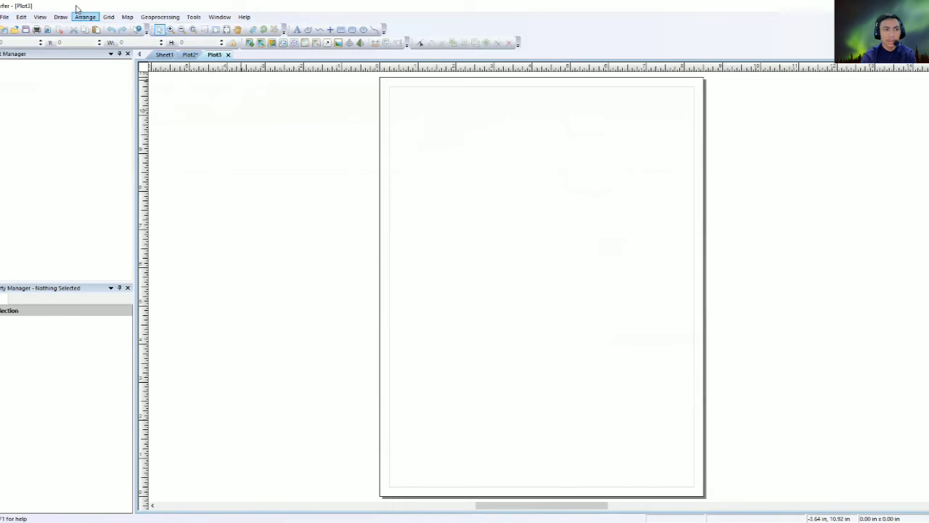
left_click(124, 18)
mouse_move(146, 28)
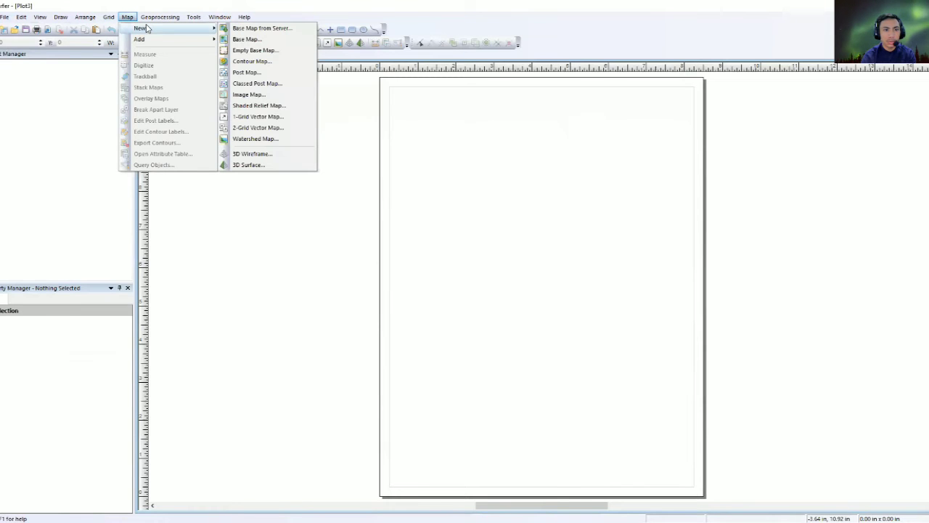
left_click(249, 166)
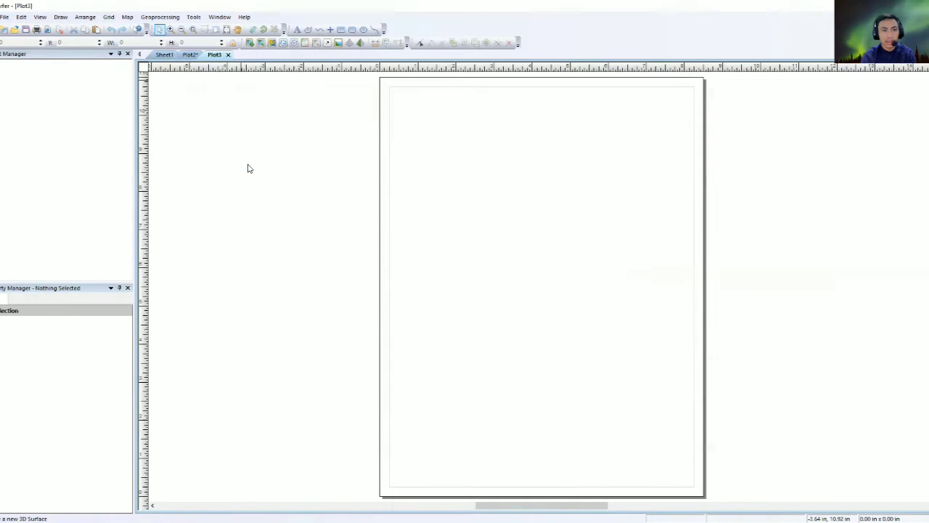
left_click(404, 197)
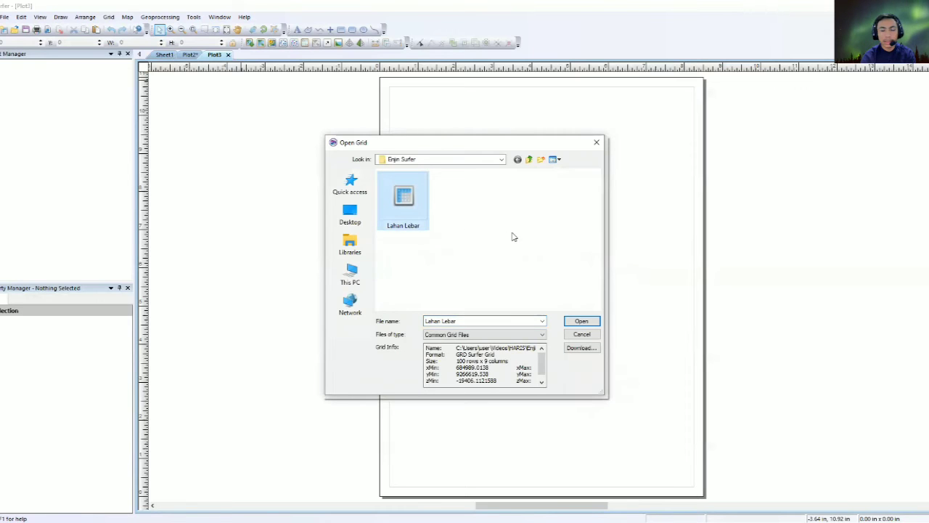
left_click(582, 321)
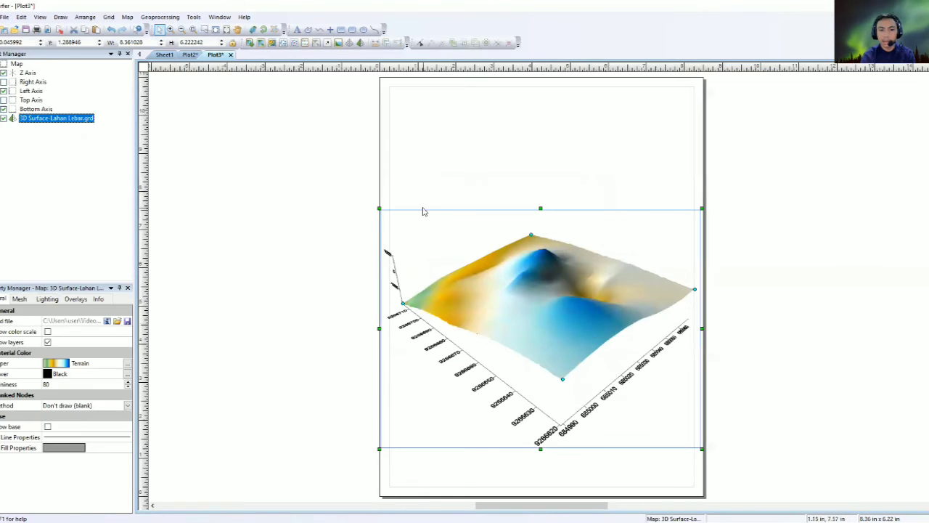
Resize the Lahan Lebar 3D surface to about 5.77 × 4.30 in, centred low on the page.
left_click_drag(379, 209, 423, 262)
left_click_drag(585, 338, 505, 298)
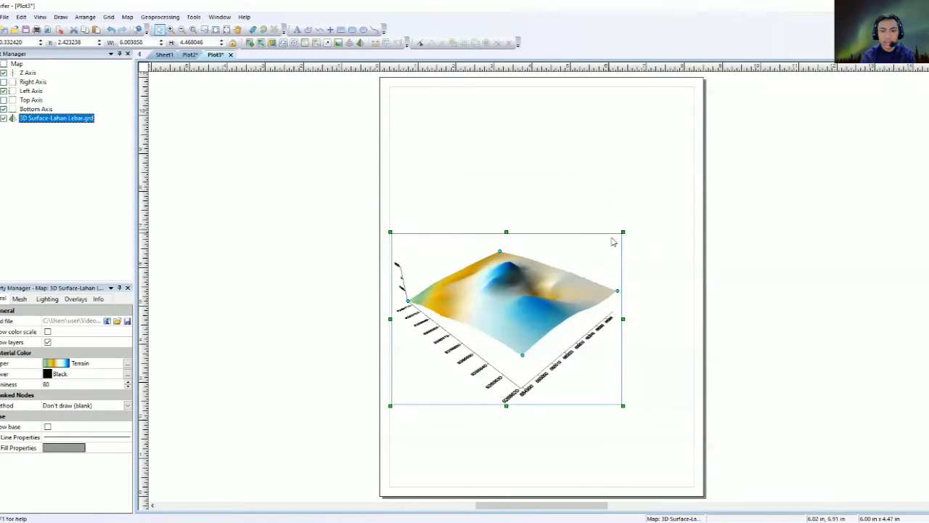
left_click_drag(621, 234, 614, 238)
mouse_move(543, 277)
left_mouse_down()
mouse_move(535, 276)
mouse_move(543, 278)
left_mouse_up()
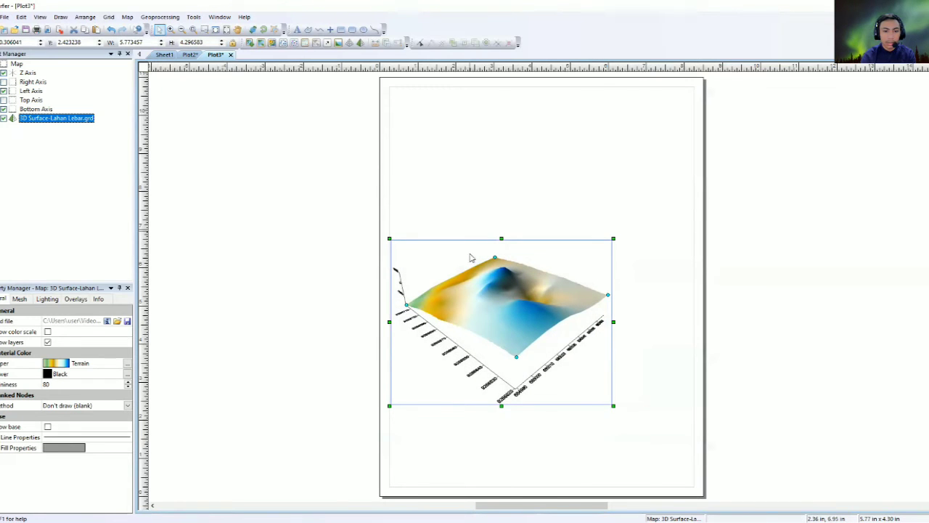
left_click(452, 228)
left_click(474, 287)
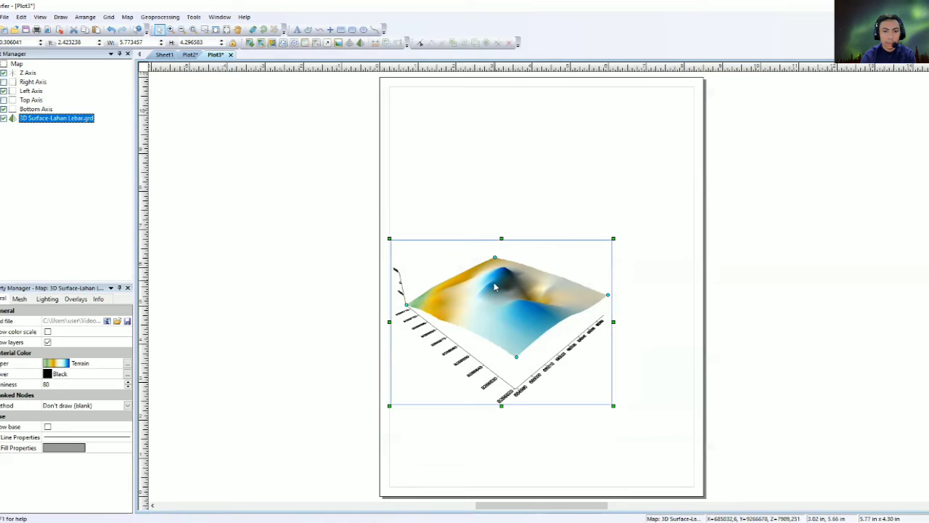
Show a colour scale for the 3D surface and apply the Land2 upper colormap.
left_click(47, 332)
left_click(636, 289)
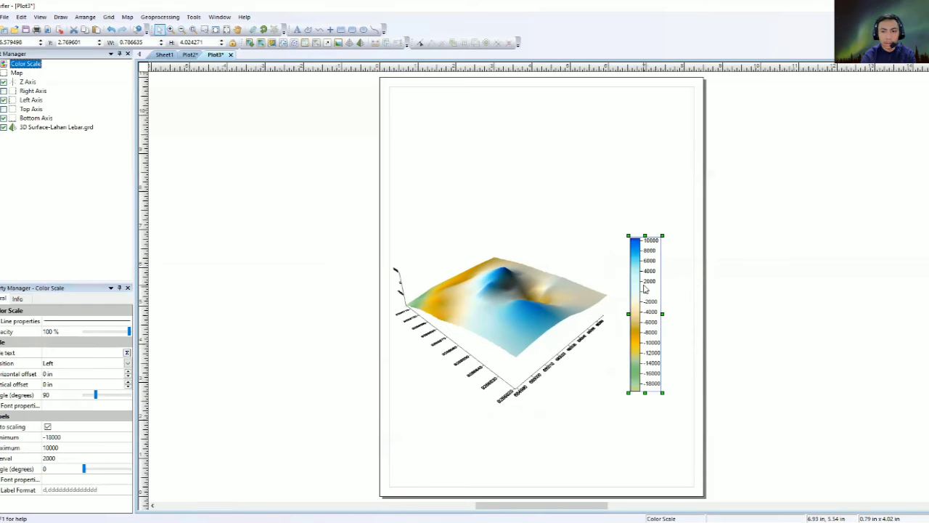
left_click(517, 291)
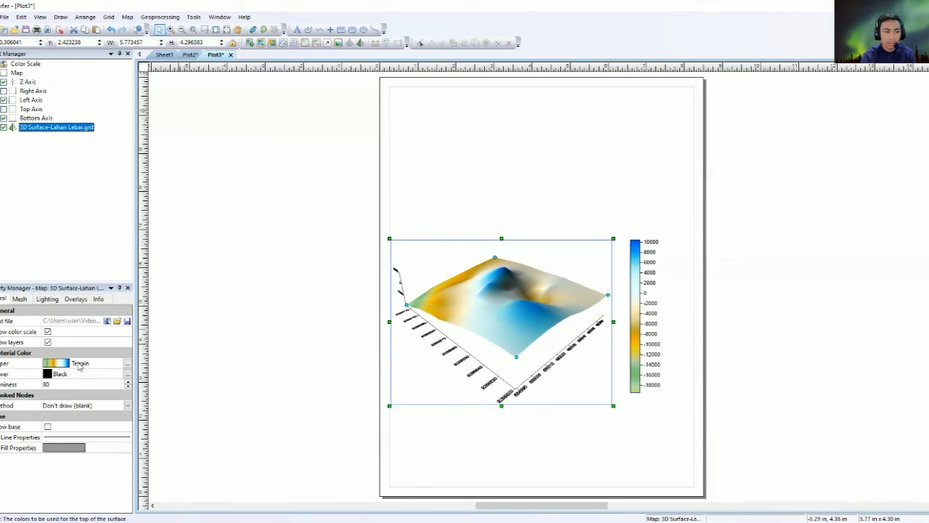
left_click(80, 365)
scroll(82, 419, "down", 6)
scroll(98, 418, "down", 2)
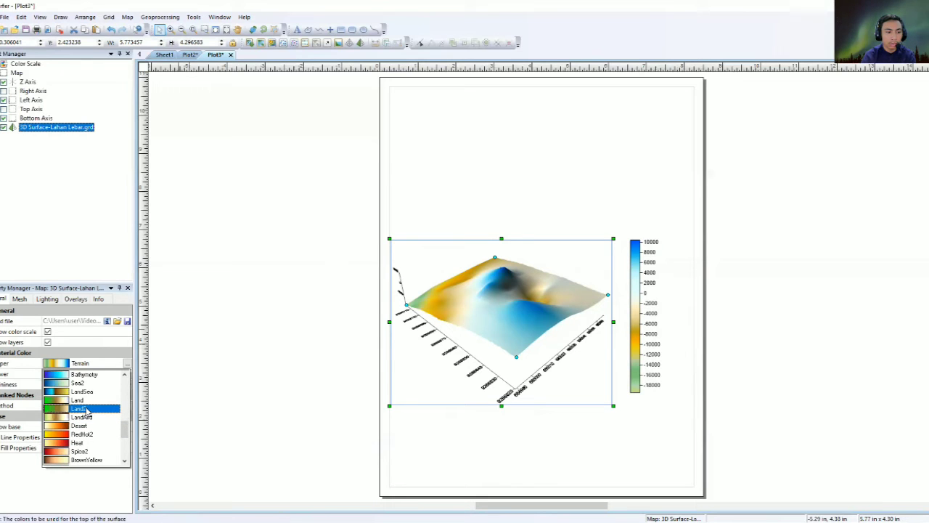
left_click(80, 409)
left_click(460, 166)
left_click(468, 285)
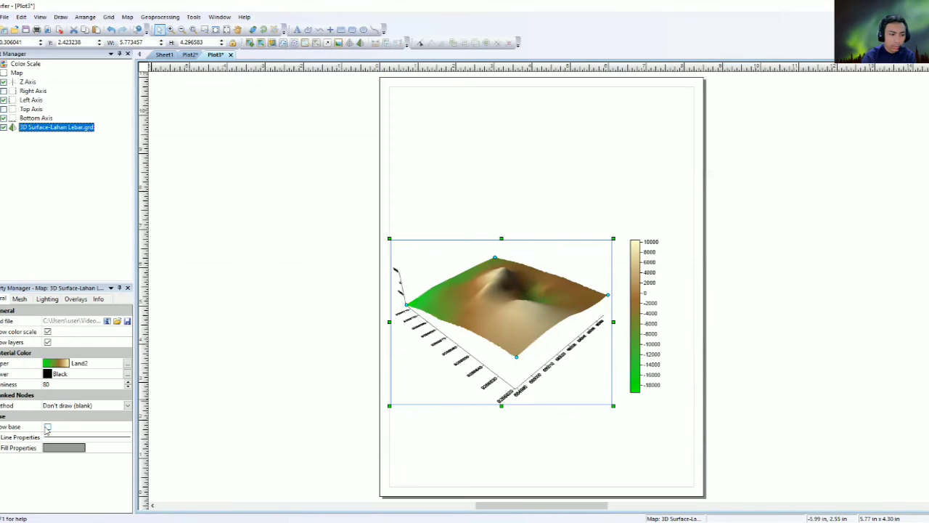
Turn on the surface's base block and set its fill colour to Brown.
left_click(47, 427)
left_click(48, 427)
left_click(47, 427)
left_click(64, 447)
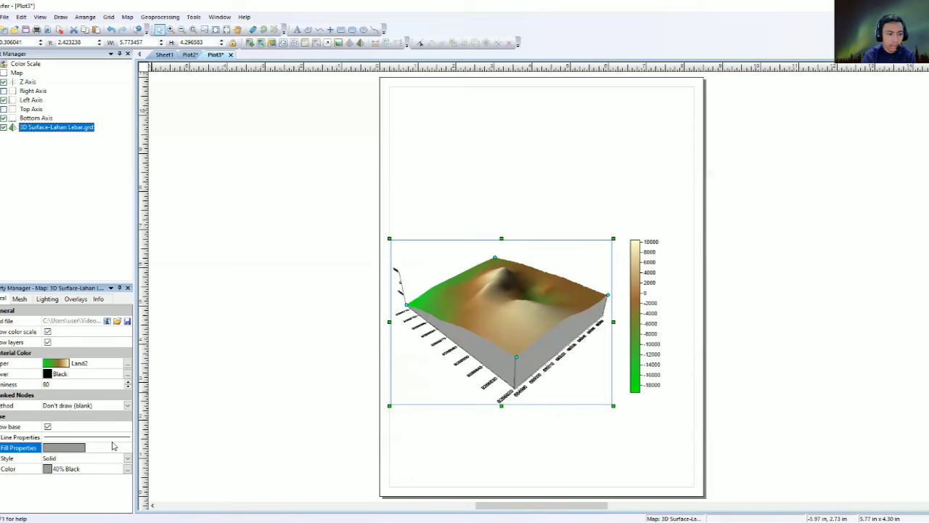
left_click(68, 469)
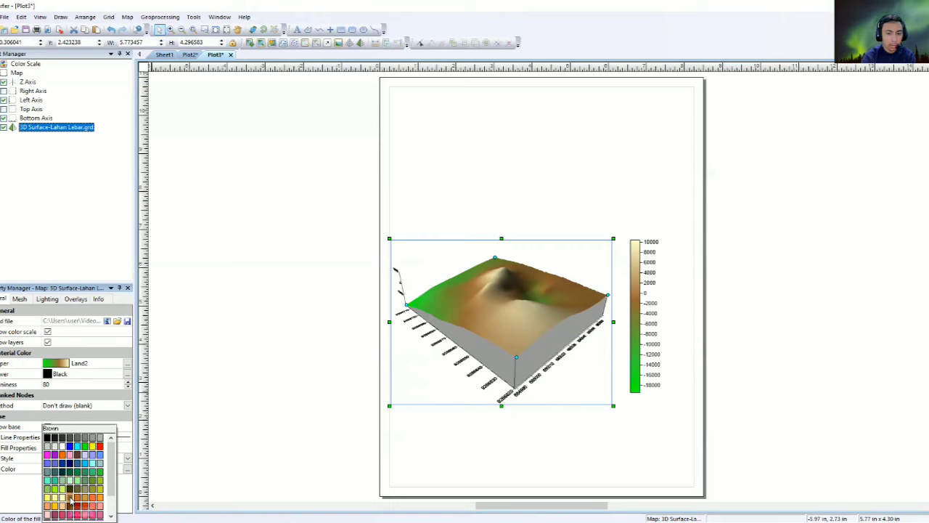
left_click(71, 499)
left_click(495, 229)
left_click(492, 309)
left_click(473, 207)
left_click(466, 304)
Add a 0 to 80 map scale bar beneath the selected 3D surface map.
left_click(462, 202)
left_click(460, 322)
left_click(384, 154)
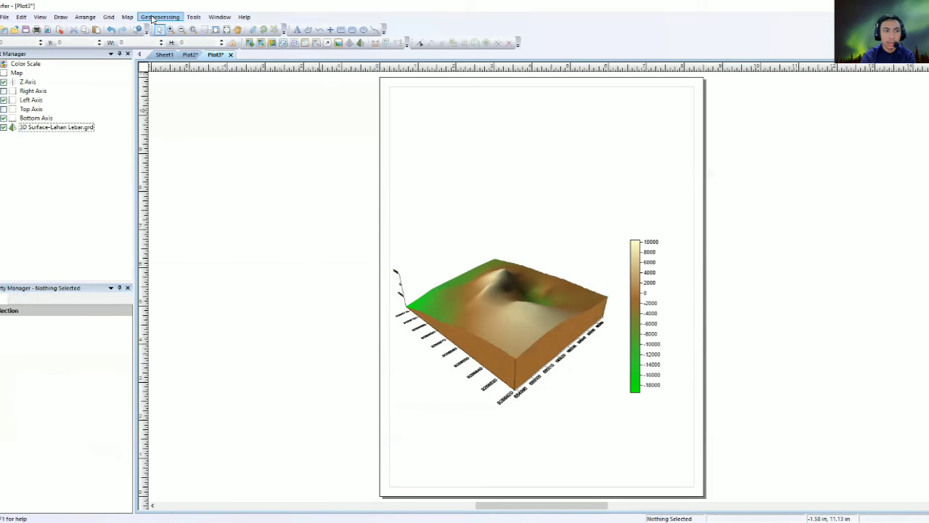
left_click(500, 321)
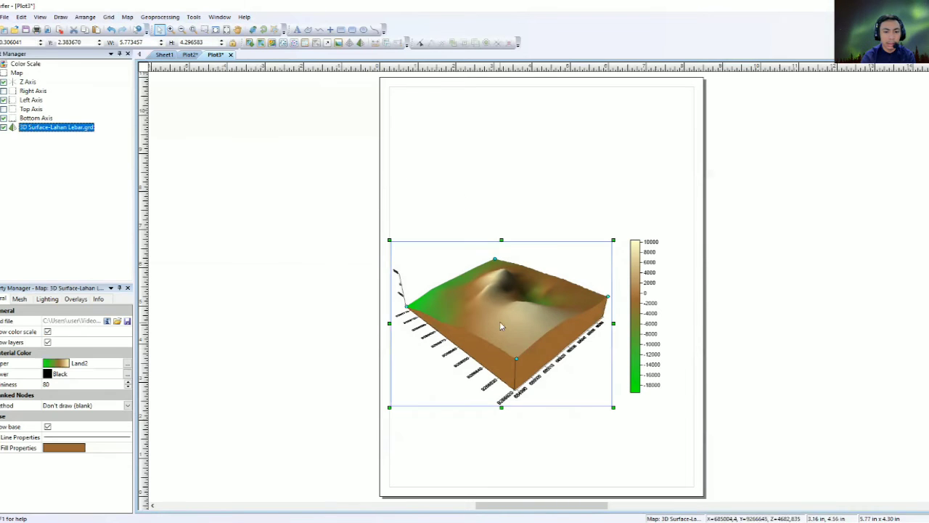
left_click(127, 17)
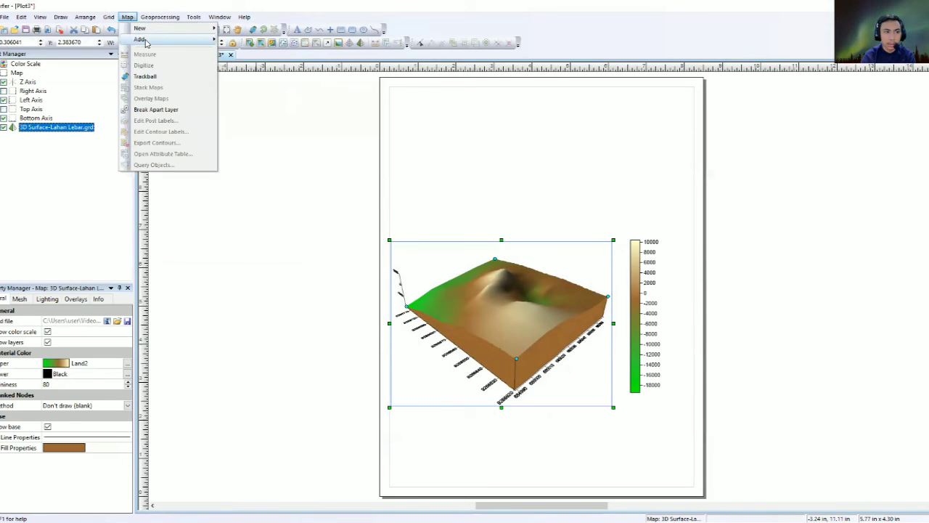
mouse_move(148, 43)
left_click(263, 250)
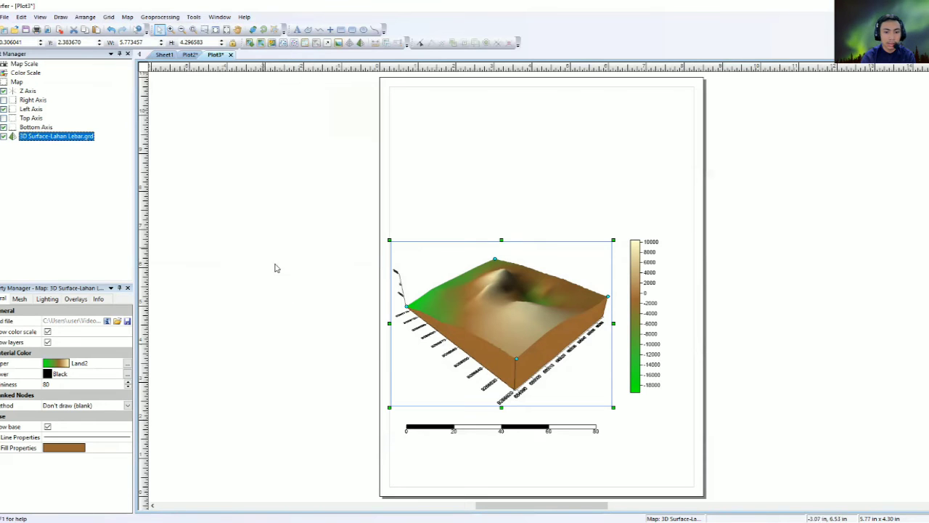
left_click(543, 443)
left_click(530, 431)
left_click(530, 221)
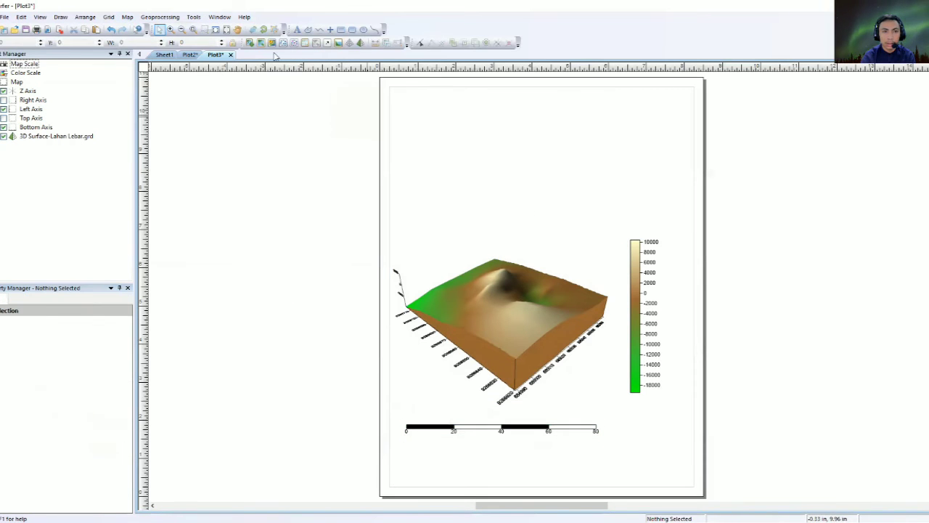
left_click(331, 31)
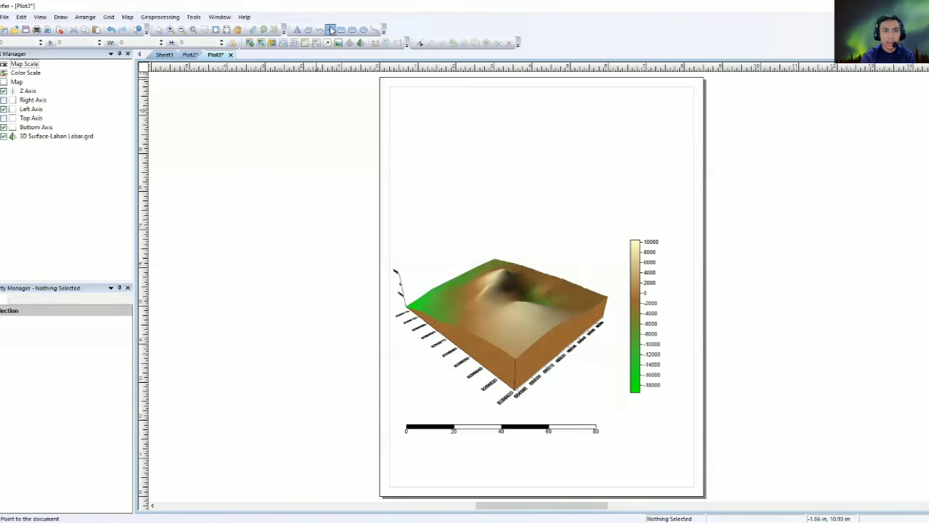
Place a point above the colour scale, enlarge it to about 0.84 in, and make it a GSI North Arrows symbol.
left_click(624, 173)
key("Escape")
left_click(625, 173)
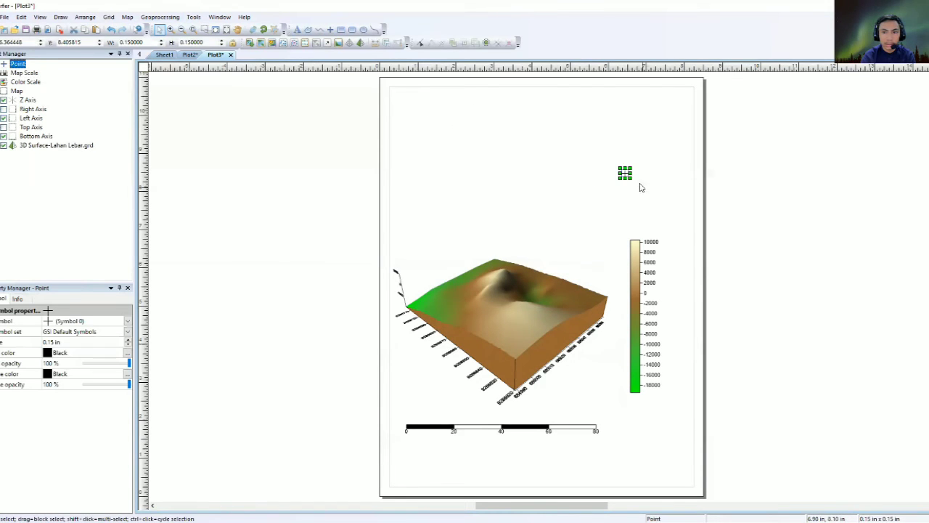
left_click_drag(632, 183, 656, 204)
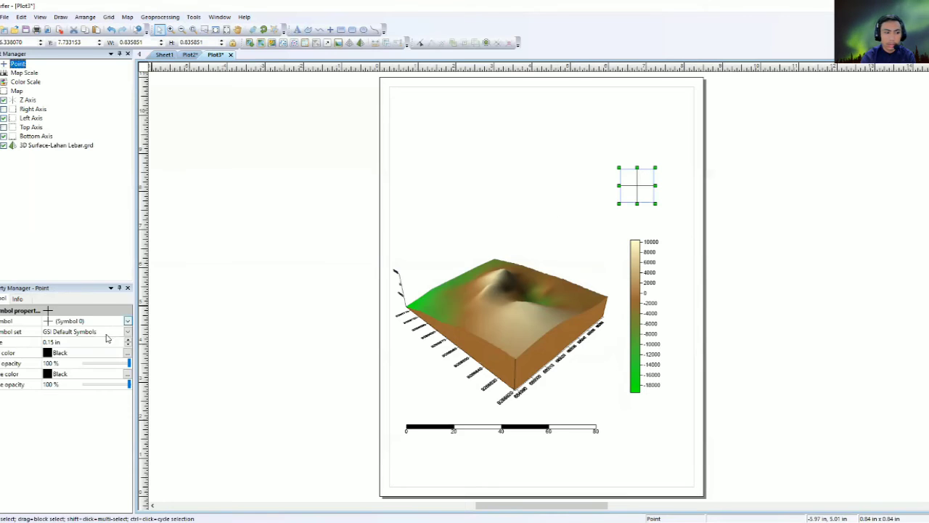
left_click(77, 334)
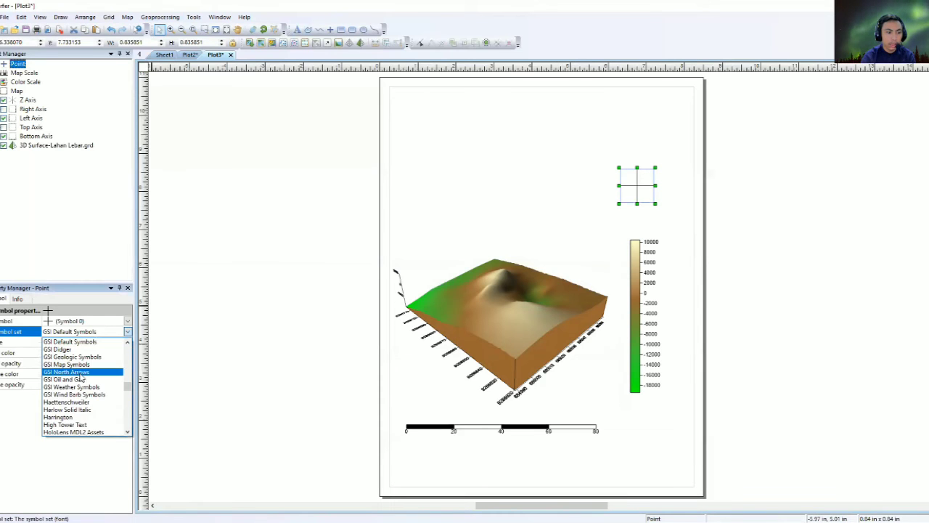
left_click(84, 371)
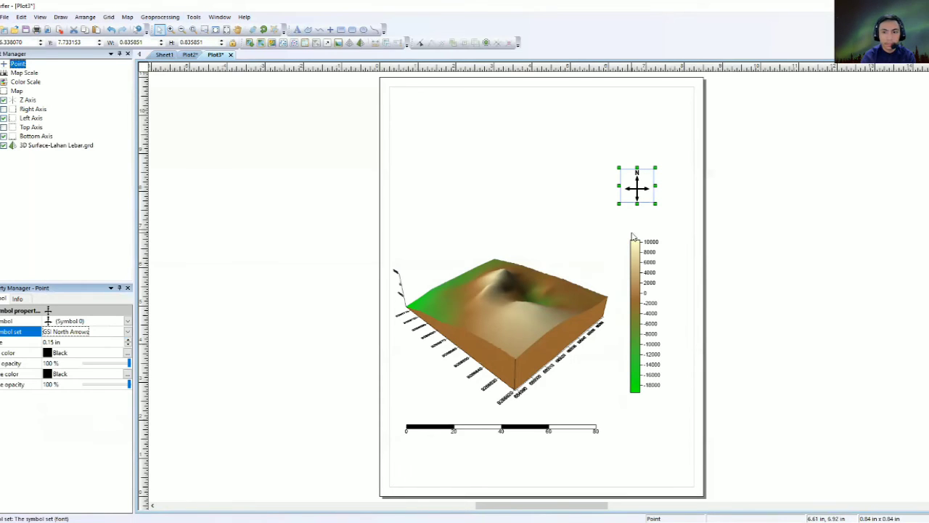
left_click(99, 321)
left_click(77, 351)
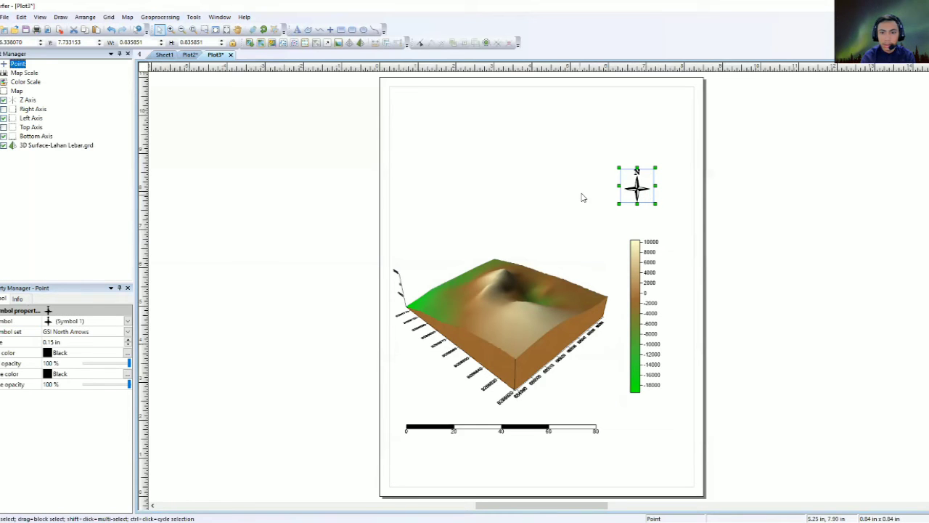
Rotate the north arrow diagonally clockwise with Free Rotate.
left_click(467, 297)
left_click(467, 330)
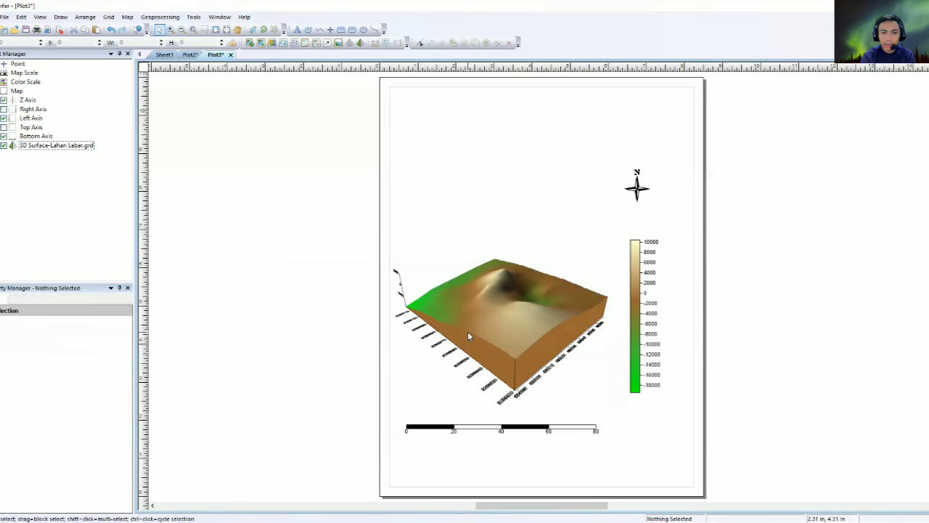
left_click(637, 188)
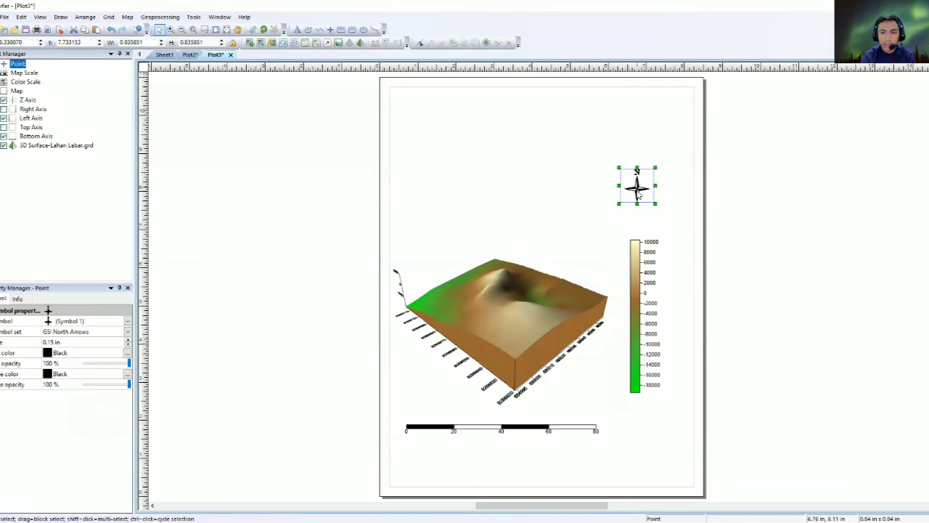
left_click(397, 274)
left_click(730, 201)
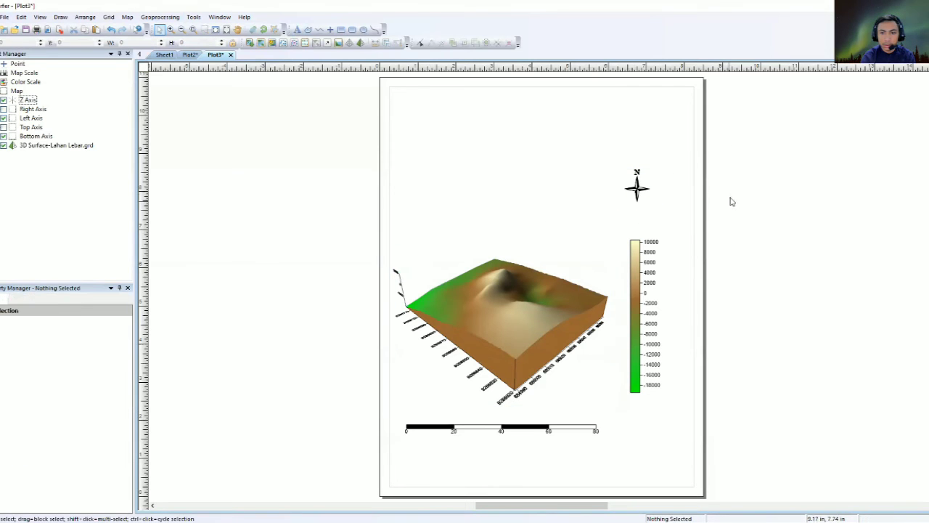
left_click(649, 186)
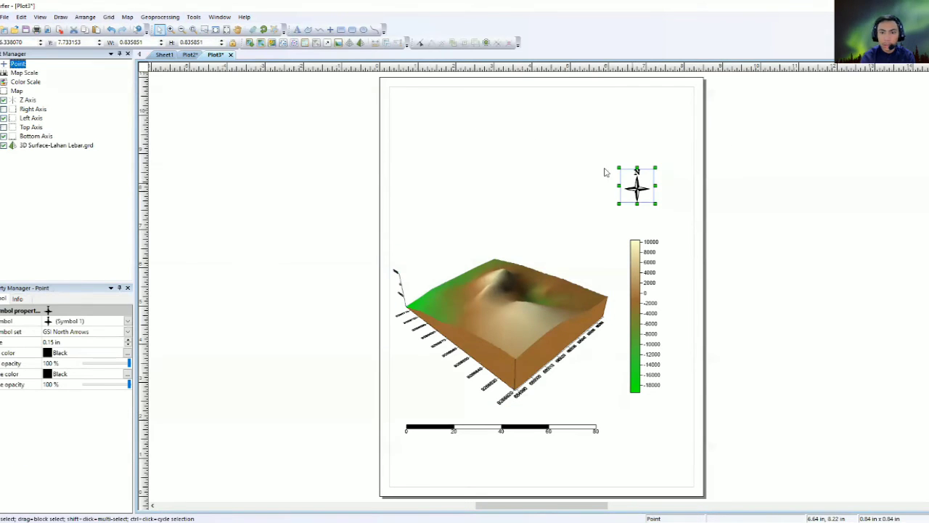
left_click(264, 31)
left_click_drag(653, 209, 669, 196)
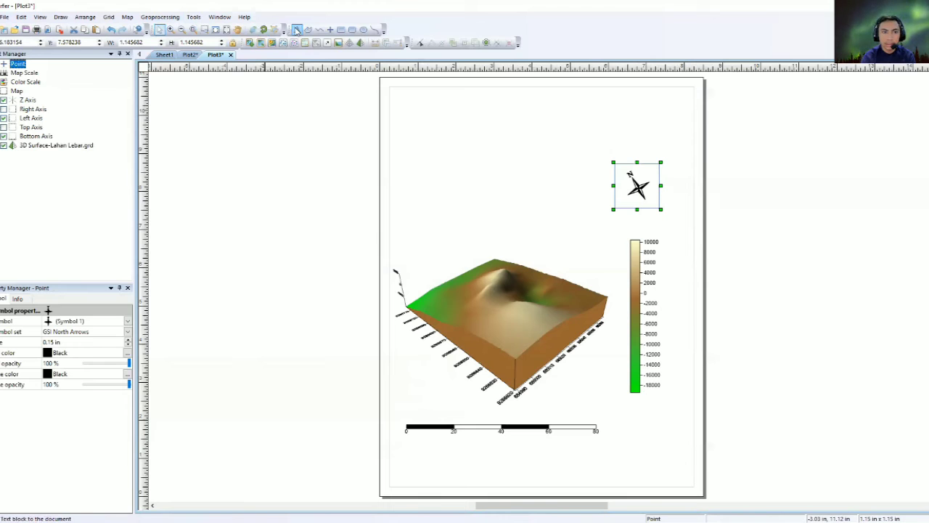
Type the title lines 'Gambar 3D Lahan Lebar', the author's name and student number, and 'Kelompok 3'.
left_click(297, 30)
left_click(448, 148)
type("Gambar 3")
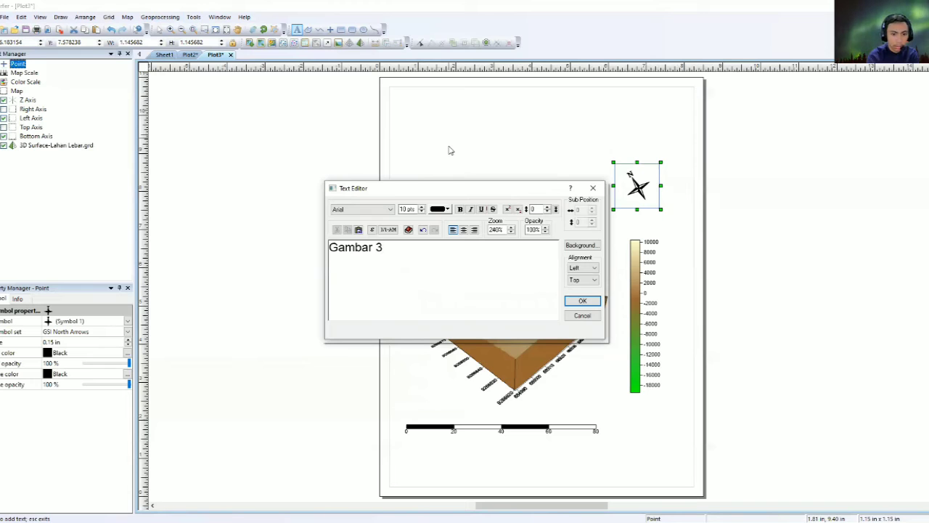
type("D Lahan ")
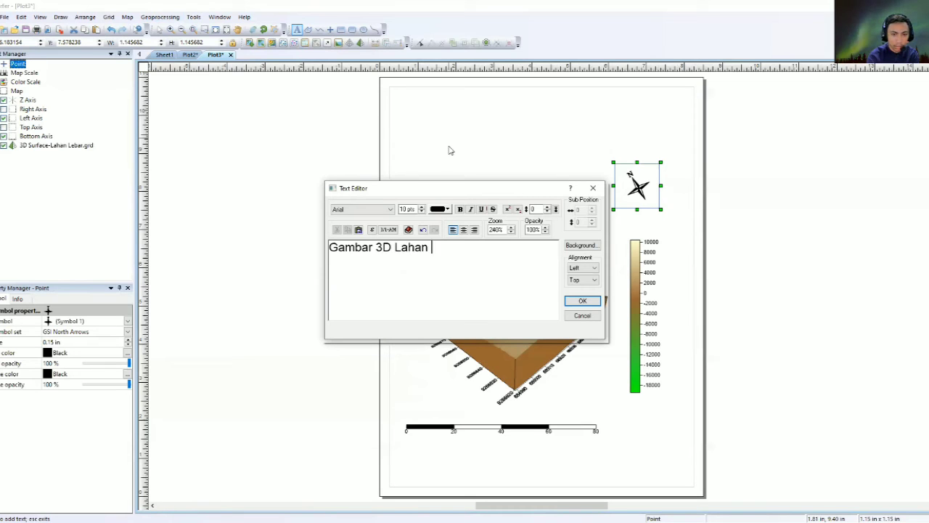
type("LEebar")
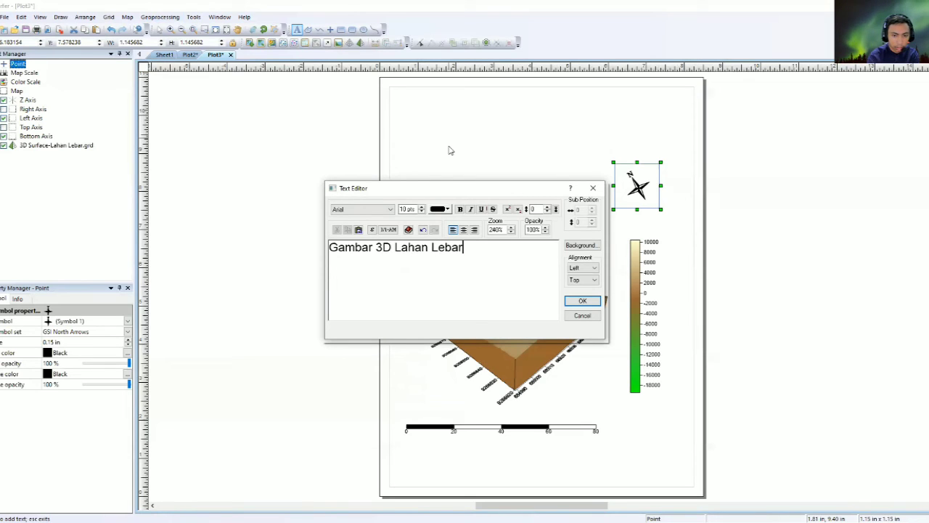
type("Abdul Ha")
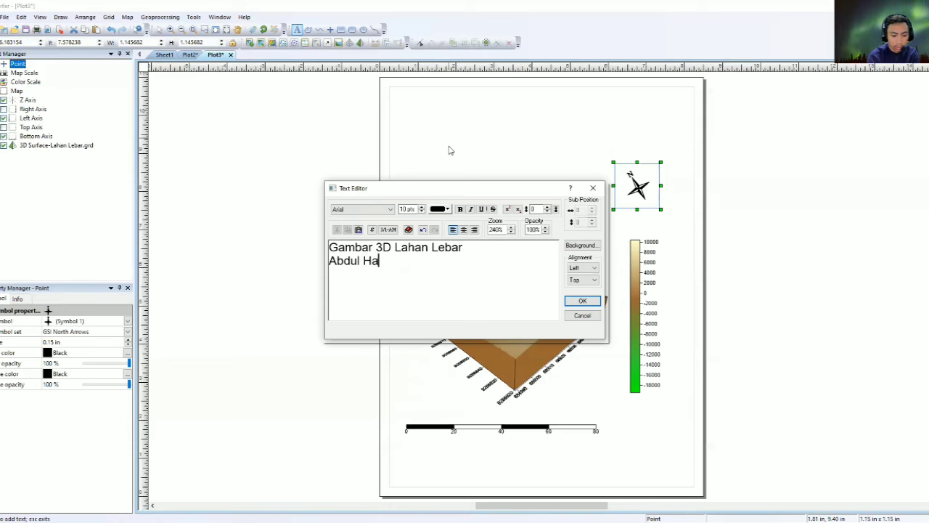
type("ris Zulkar")
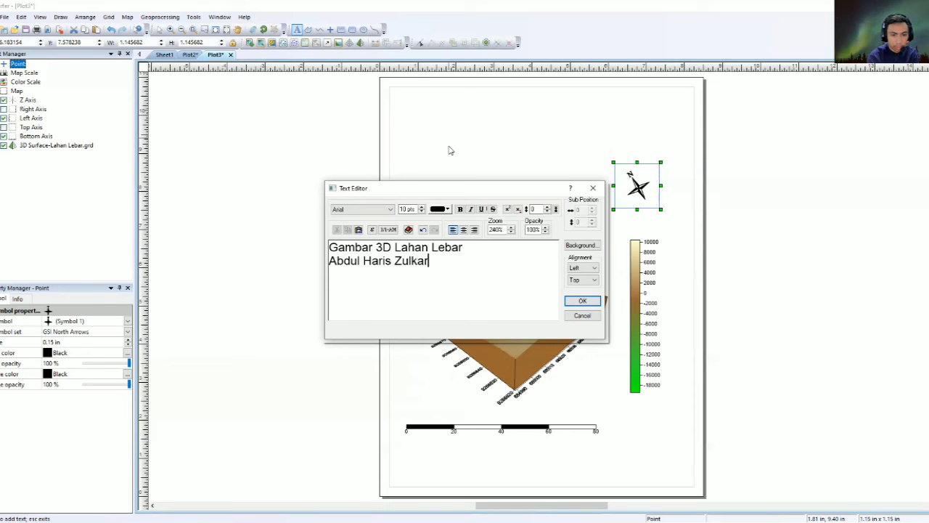
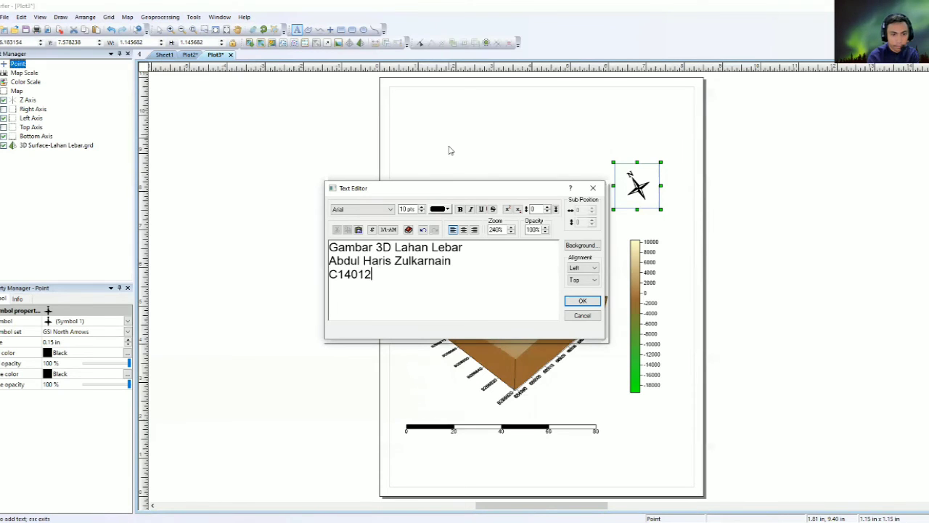
key("Return")
type("Kelompok 3")
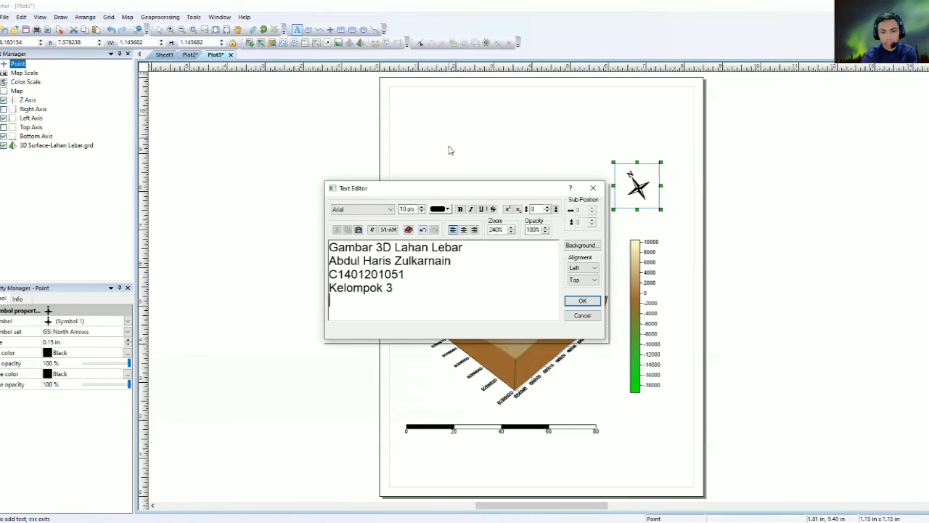
Set the title font to Times New Roman, then enlarge the block and move it to the top-left.
left_click(377, 210)
type("ti")
key("Return")
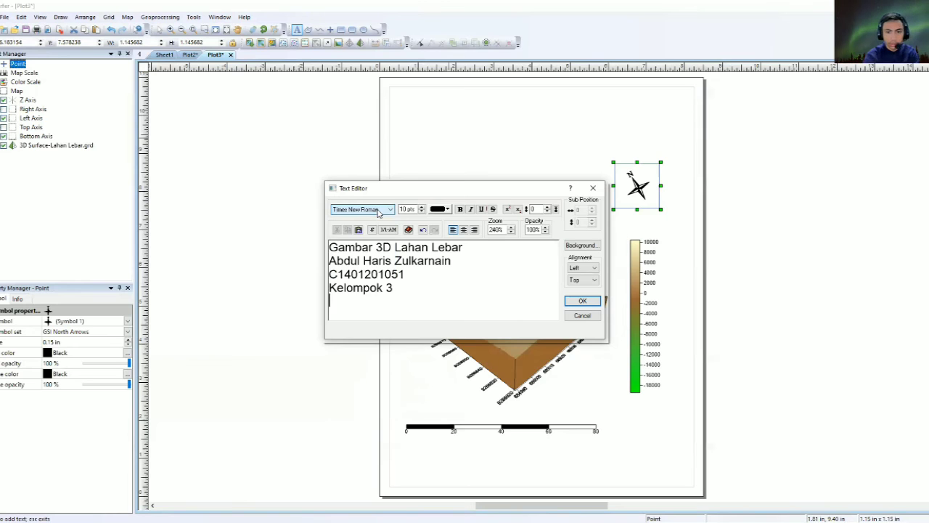
left_click(582, 301)
key("Escape")
left_click_drag(511, 169, 555, 225)
left_click_drag(485, 153, 443, 130)
left_click(326, 204)
left_click(455, 121)
left_click(336, 136)
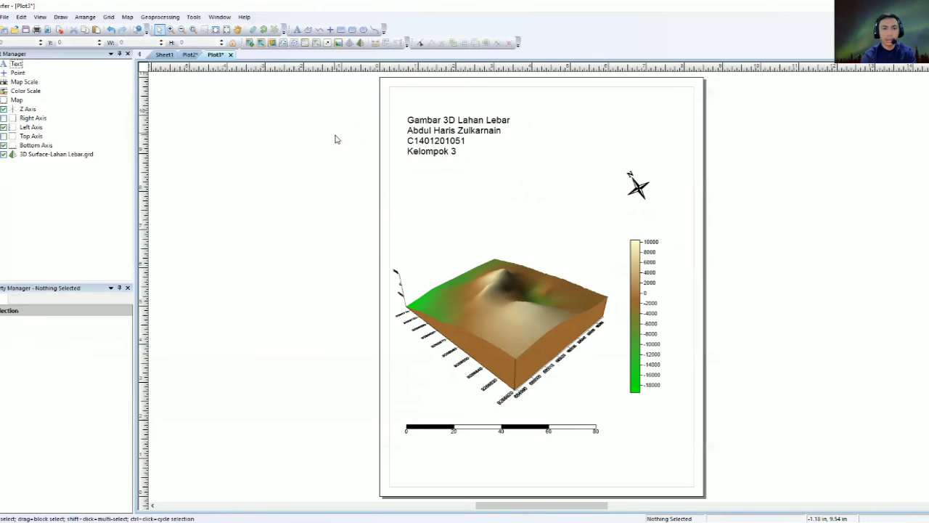
left_click(189, 55)
Export the Plot2 contour layout as 'Gambar 2D.png' (586 × 862 pixels) with default options.
left_click(215, 55)
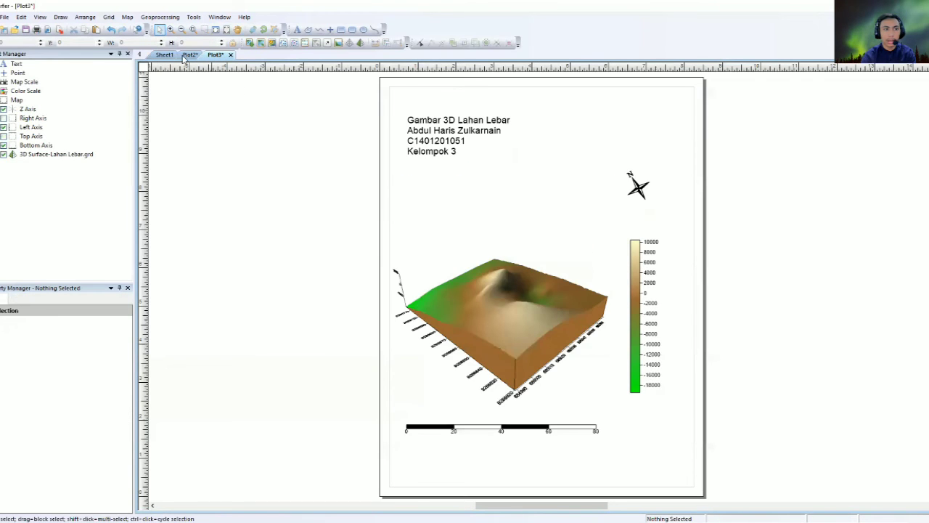
left_click(189, 55)
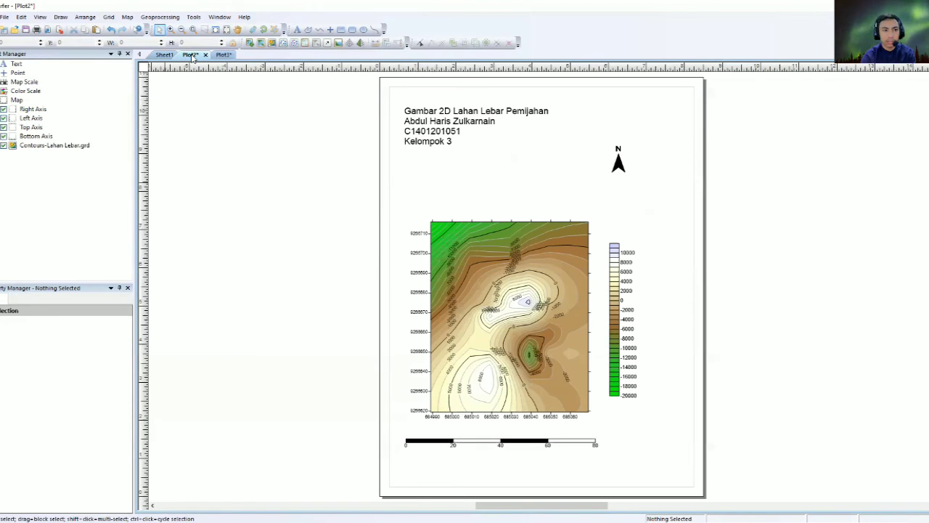
left_click(220, 56)
left_click(188, 55)
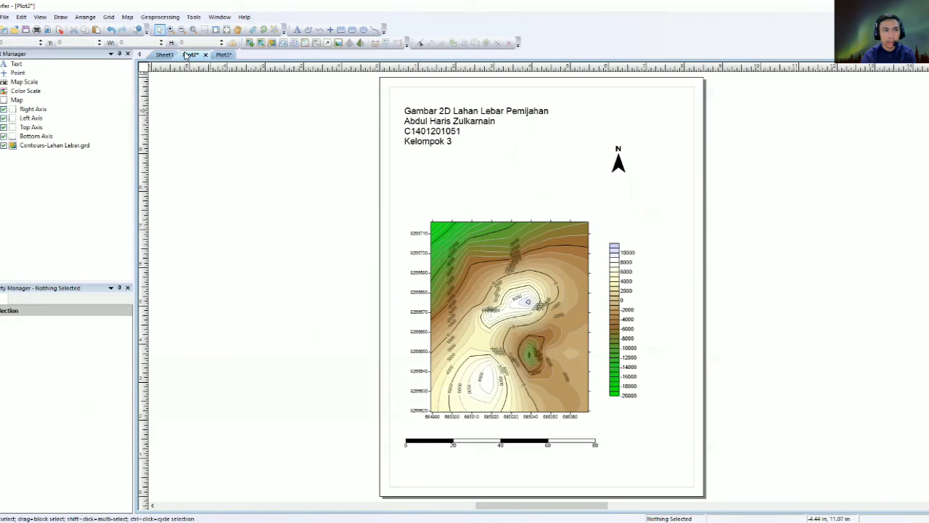
left_click(5, 17)
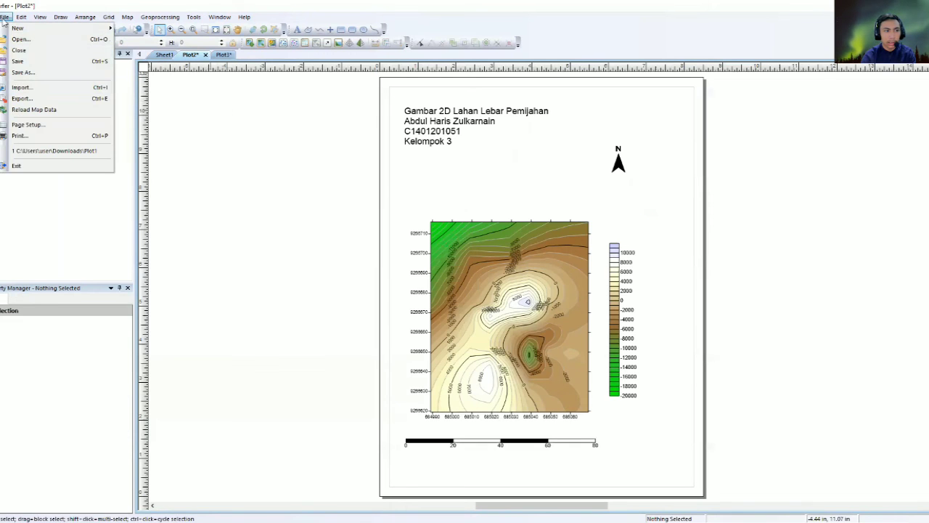
left_click(29, 99)
left_click(435, 366)
scroll(423, 294, "down", 1)
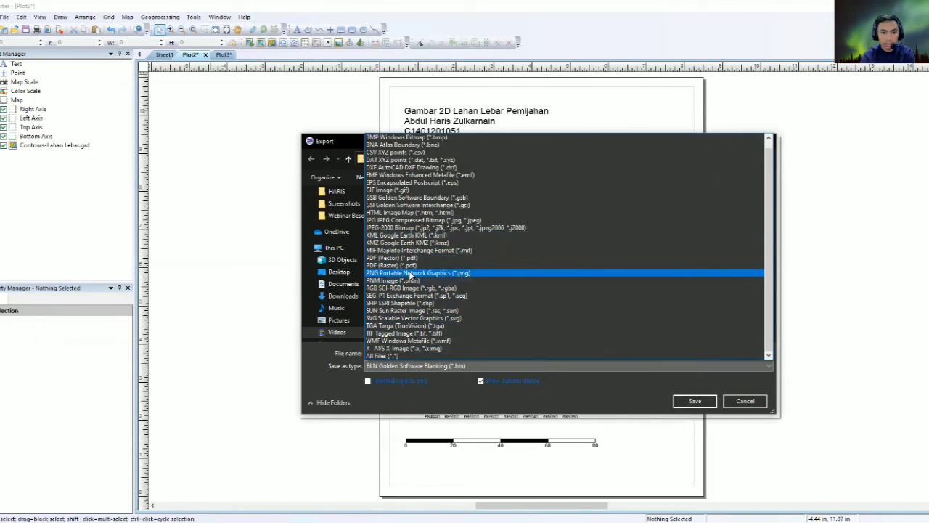
left_click(411, 274)
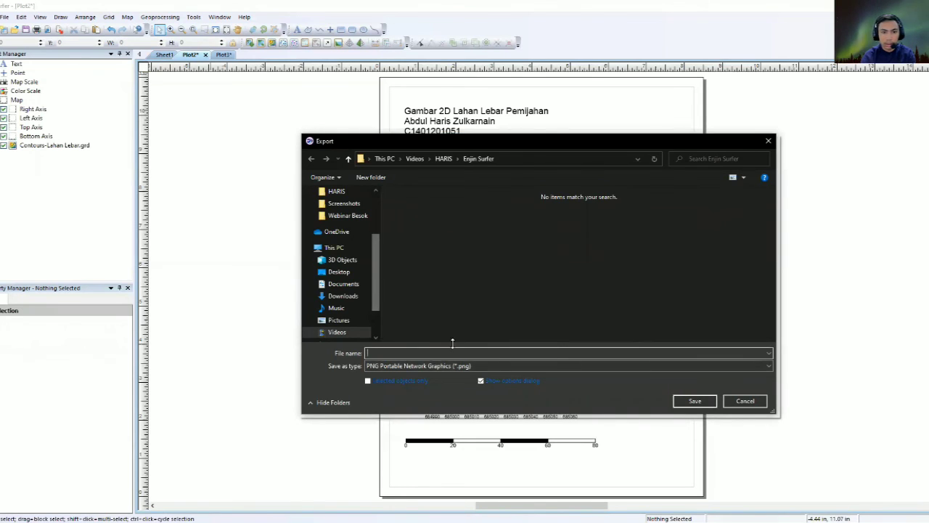
type("Gamba")
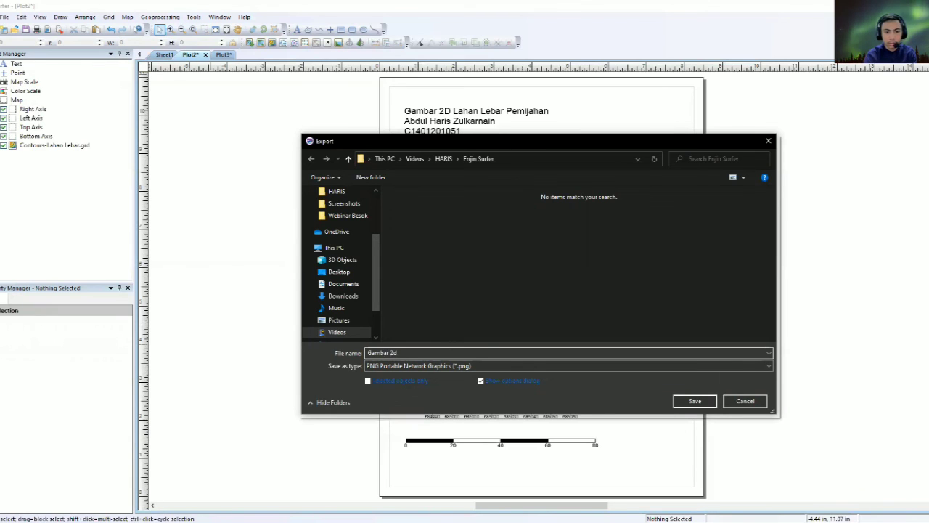
type("r 2D")
left_click(695, 401)
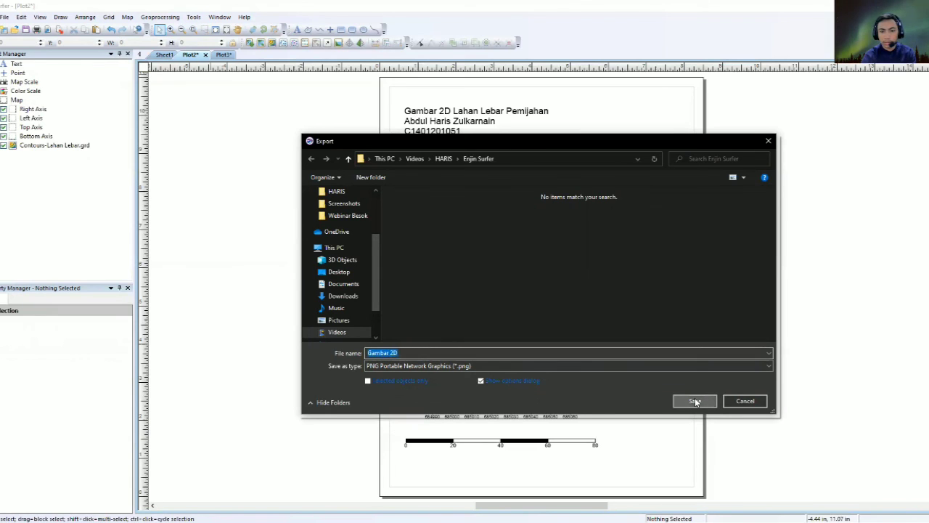
left_click(455, 366)
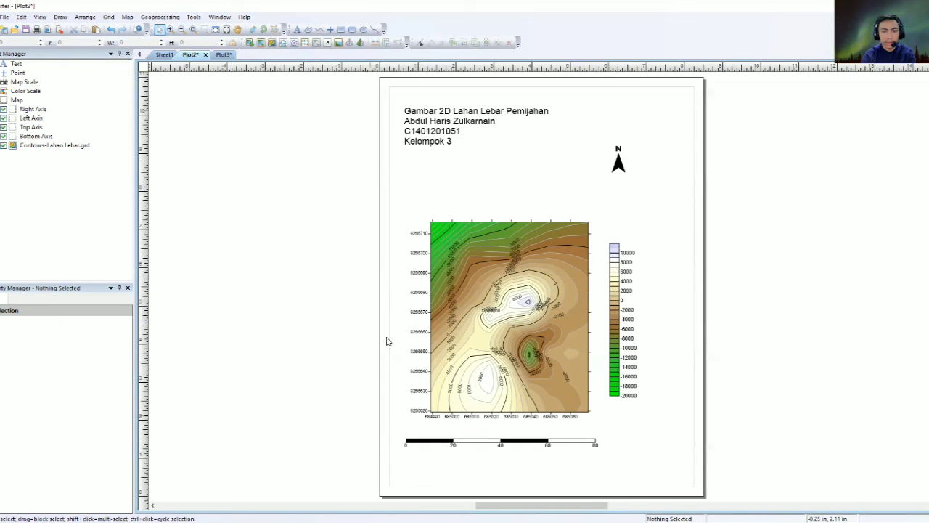
Export the Plot3 surface layout as a PNG file named '3d' with default options.
left_click(222, 56)
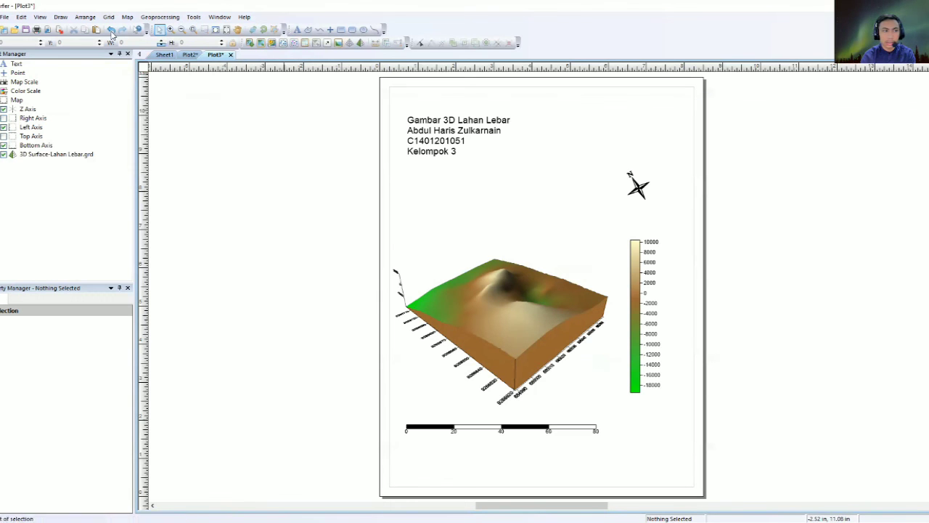
left_click(5, 16)
left_click(22, 99)
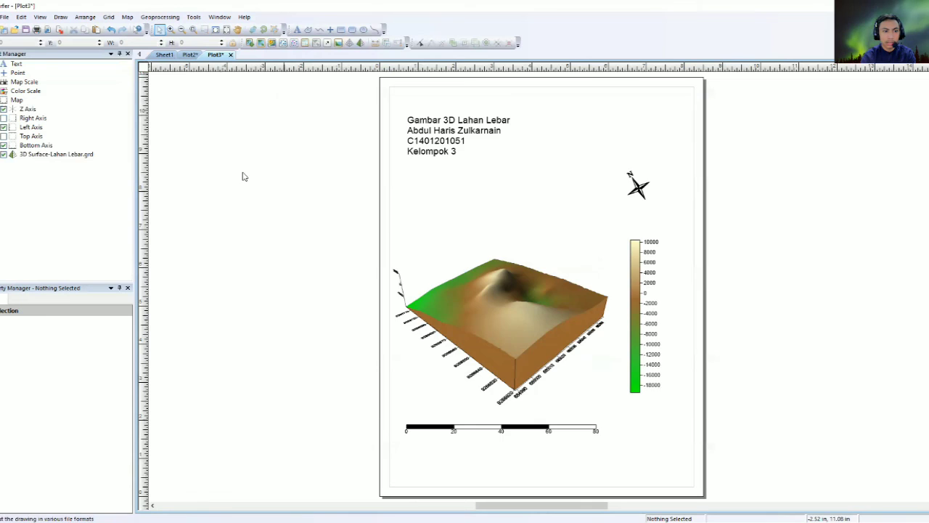
left_click(421, 366)
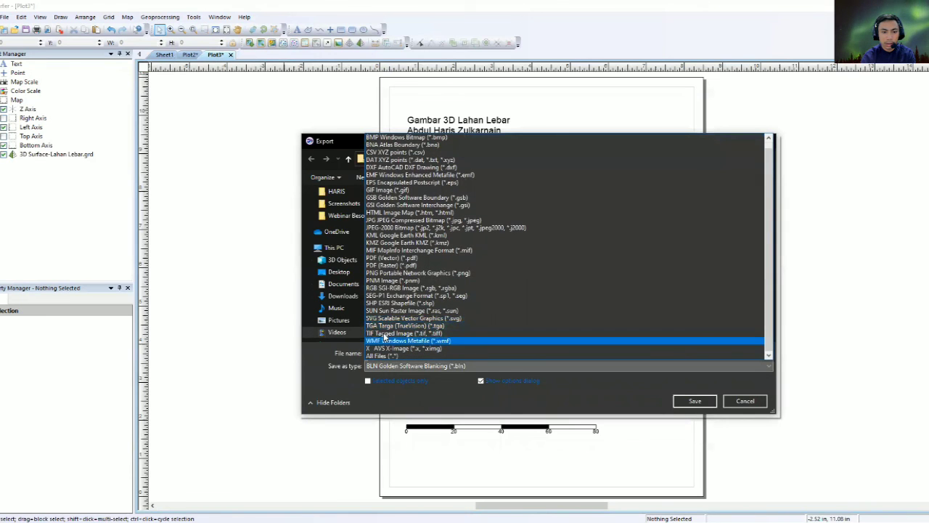
left_click(396, 272)
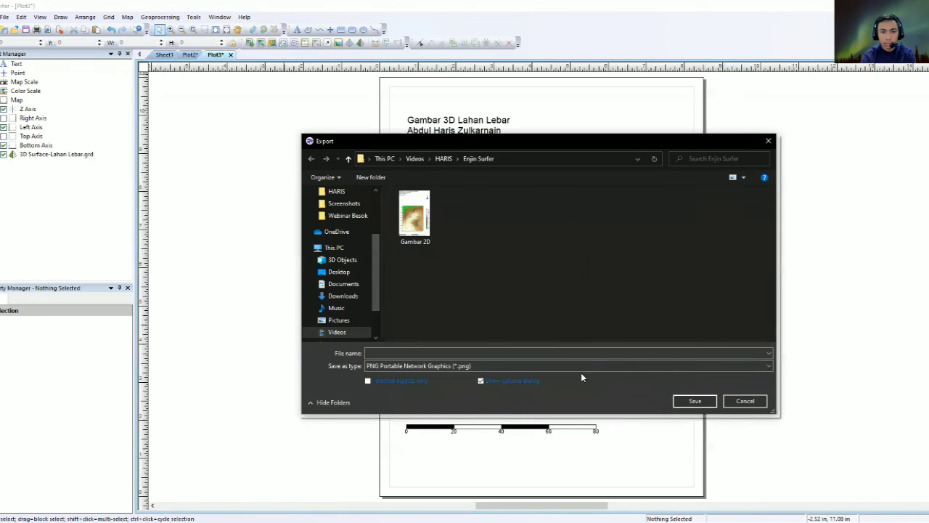
left_click(392, 352)
key("BackSpace")
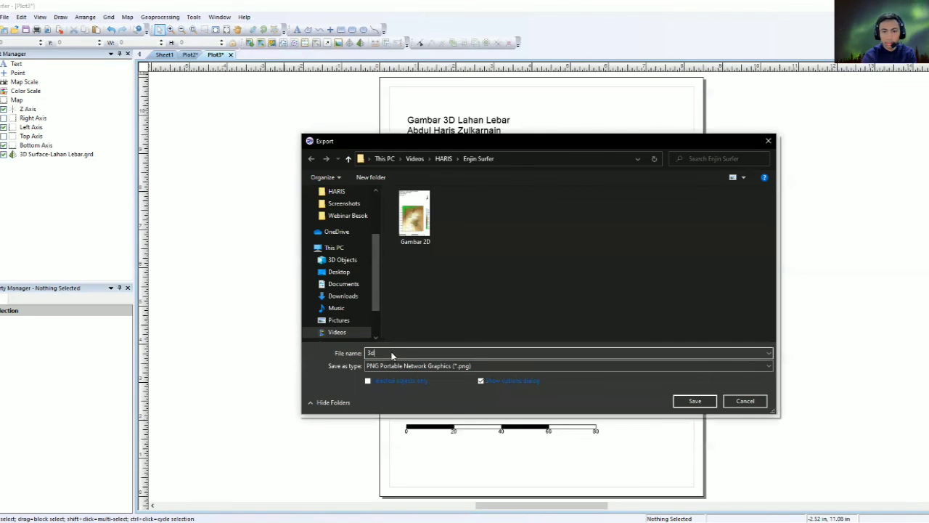
type("3d")
key("Return")
left_click(464, 367)
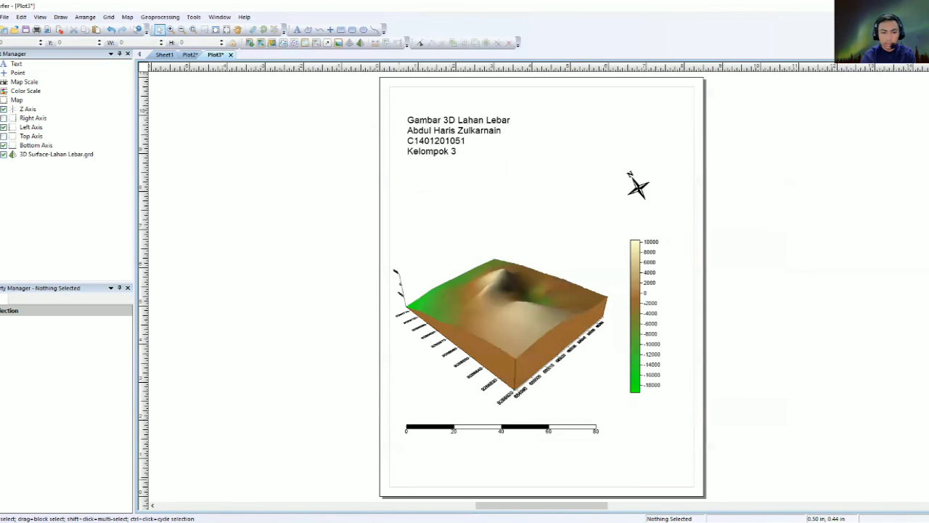